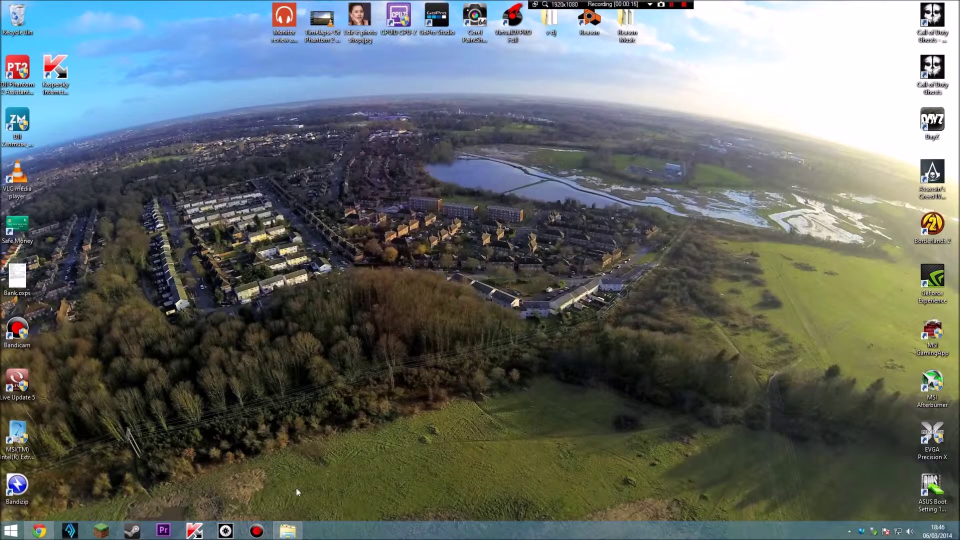
# Step: Open the Win+X quick-link menu by right-clicking the Start button
pyautogui.moveTo(290, 534)
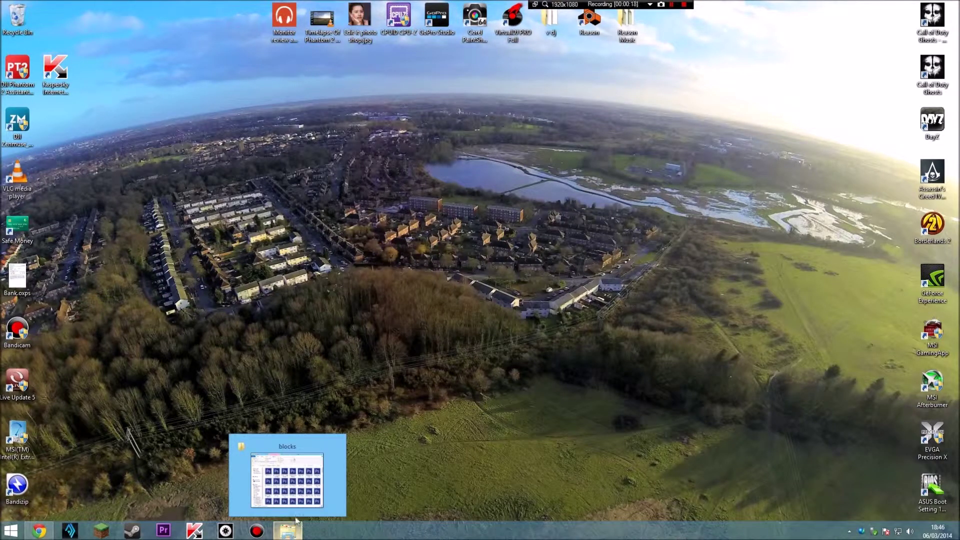
pyautogui.moveTo(297, 505)
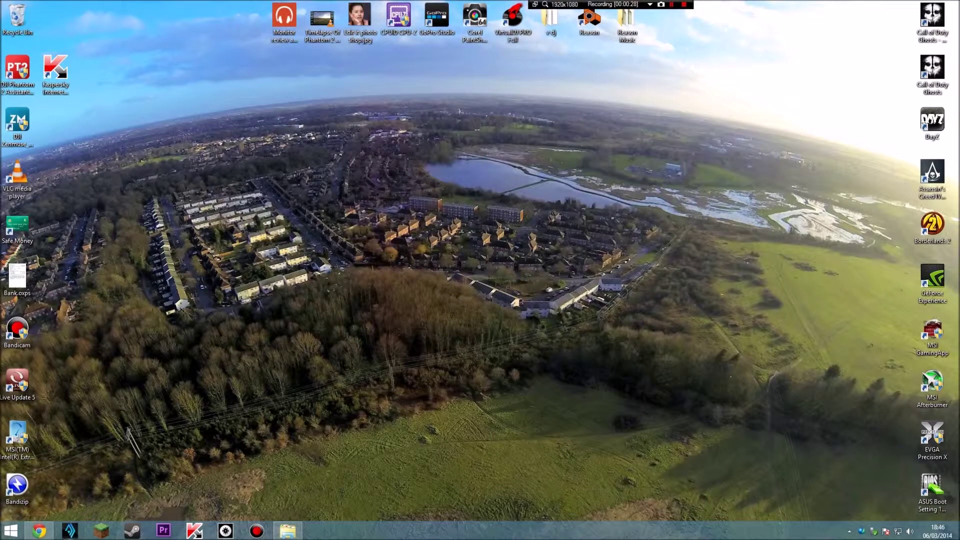
pyautogui.rightClick(10, 530)
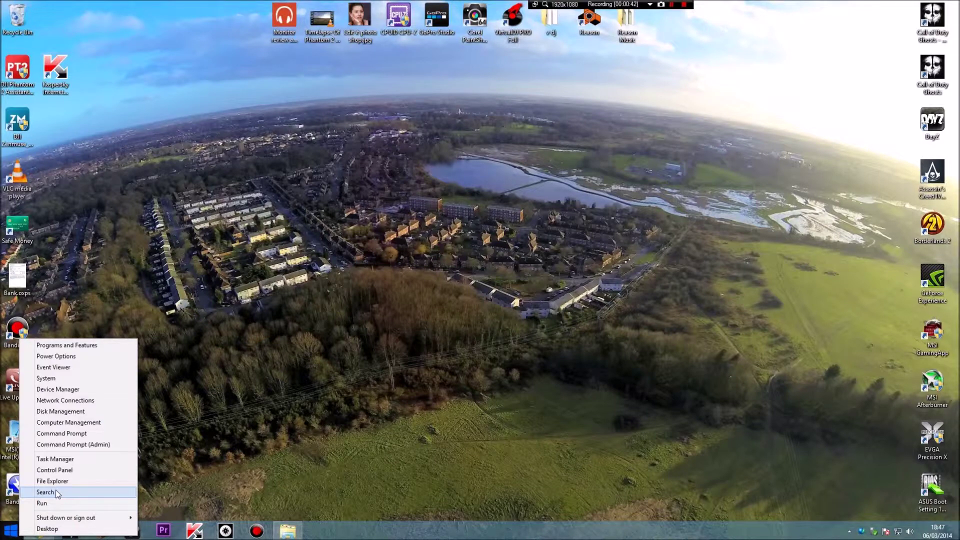
# Step: Search %APPDATA% and browse to .minecraft\resourcepacks\LB Photo Realism\assets\minecraft
pyautogui.click(45, 492)
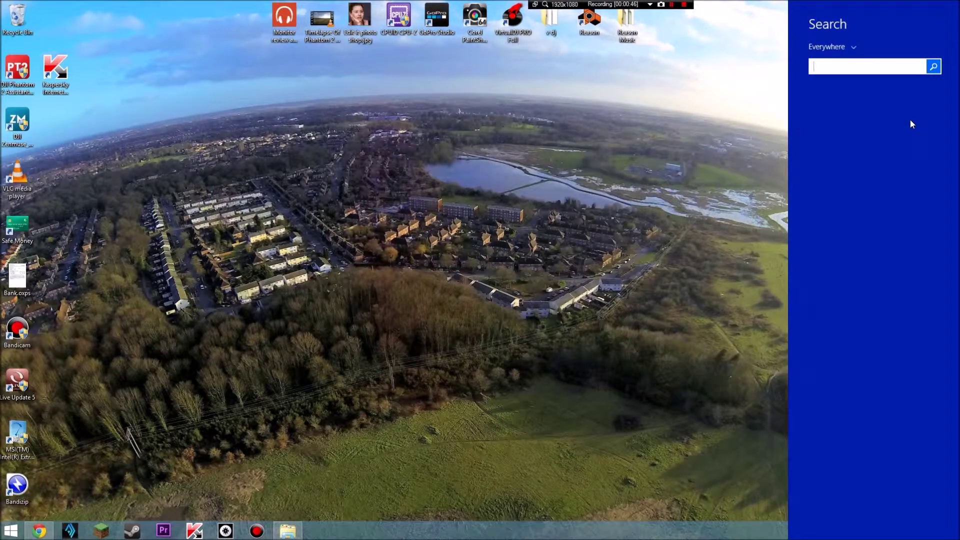
pyautogui.write('%APPDATA')
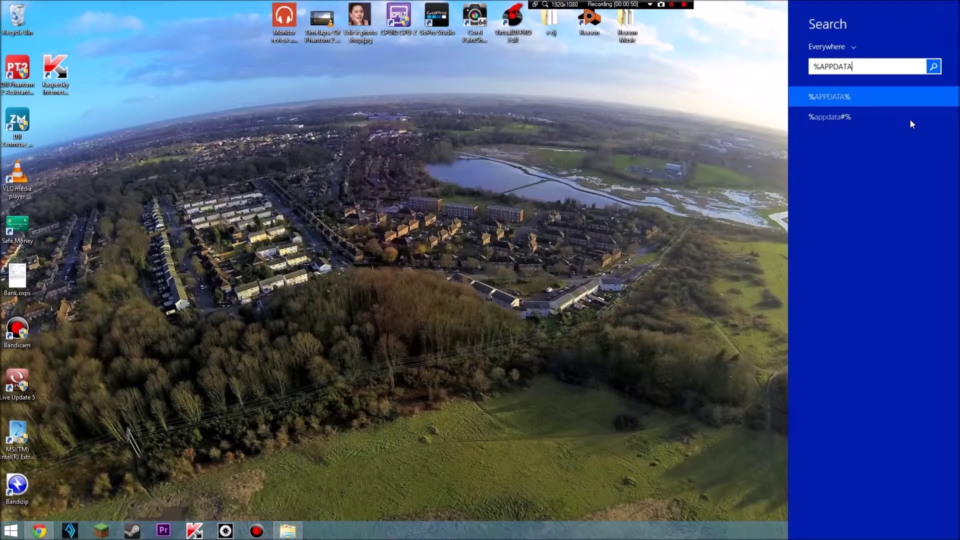
pyautogui.write('%')
pyautogui.click(864, 116)
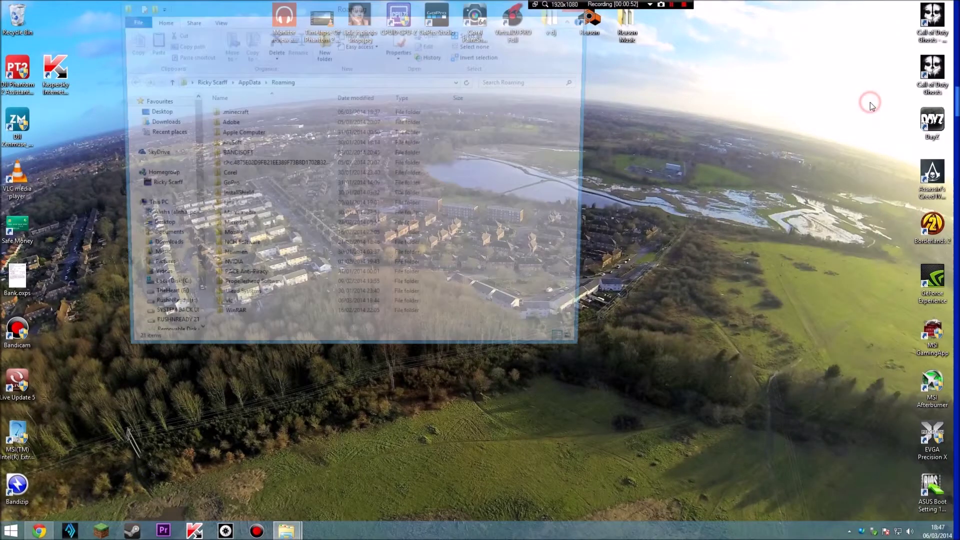
pyautogui.doubleClick(237, 113)
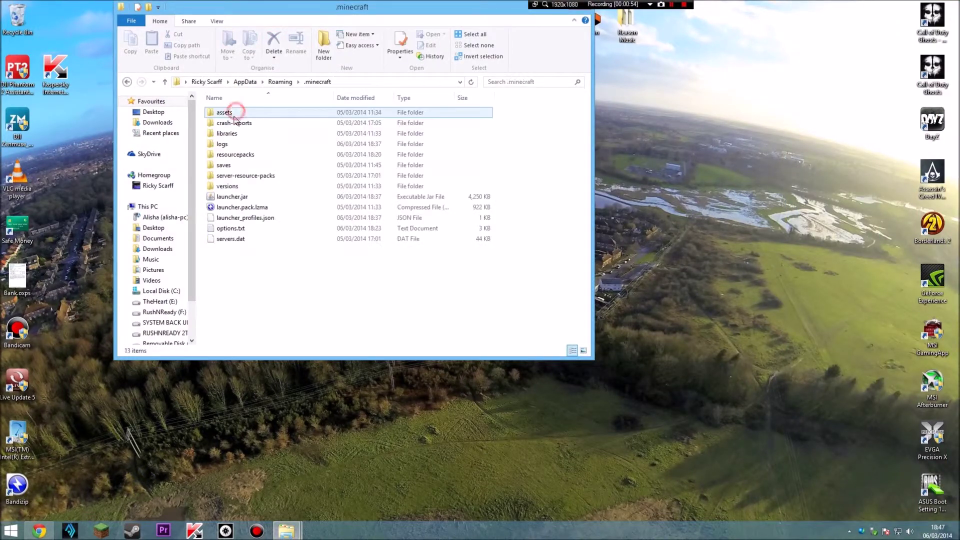
pyautogui.doubleClick(246, 154)
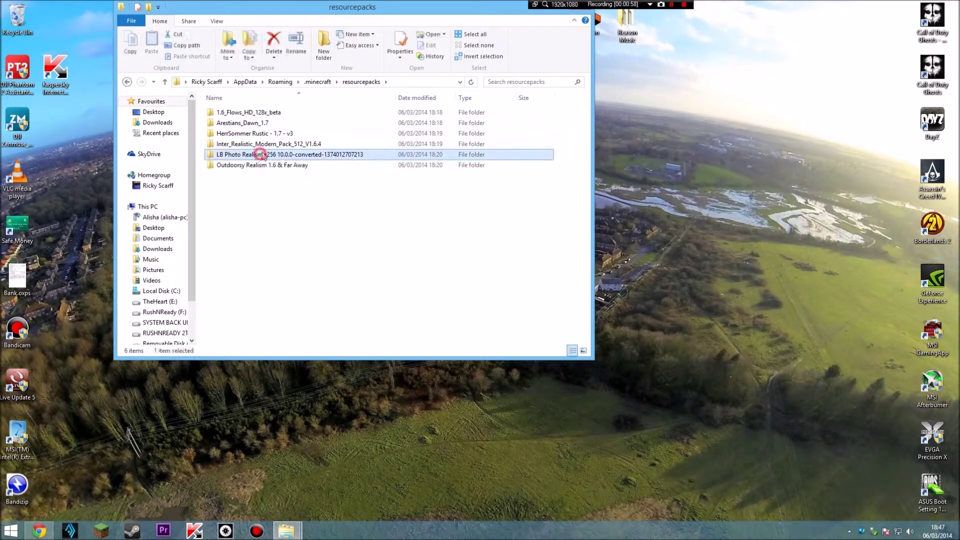
pyautogui.doubleClick(261, 155)
pyautogui.doubleClick(233, 113)
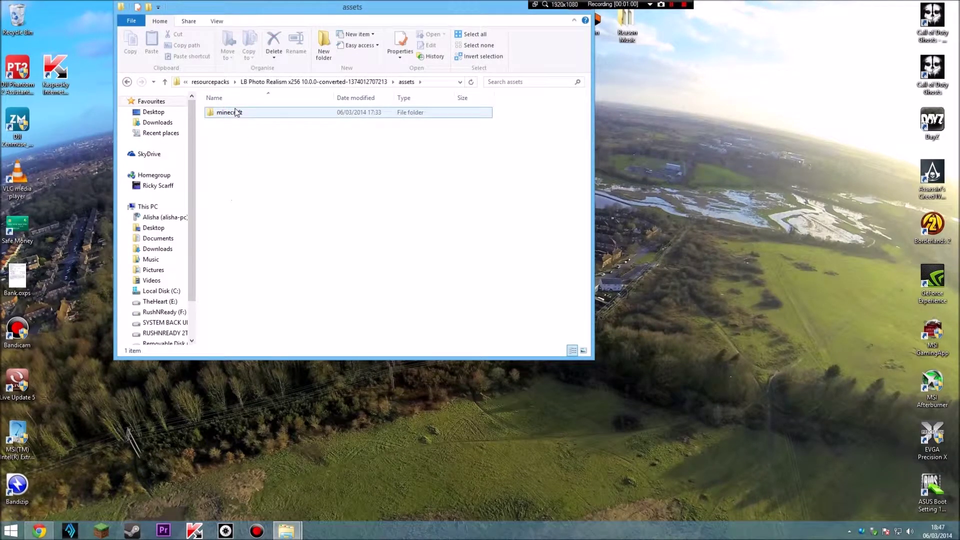
pyautogui.doubleClick(236, 112)
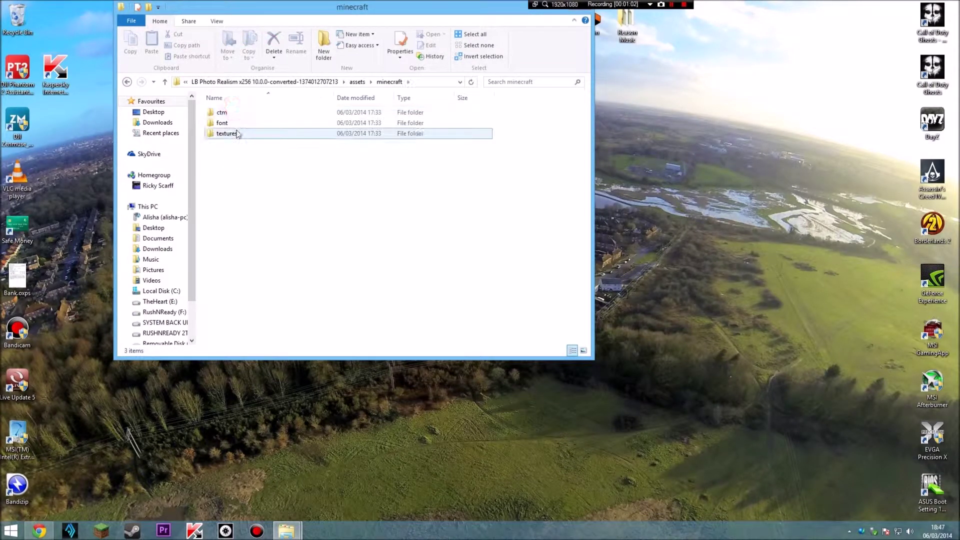
# Step: Go into textures\blocks and open bed_feet_end.png in Photoshop
pyautogui.click(226, 134)
pyautogui.doubleClick(227, 136)
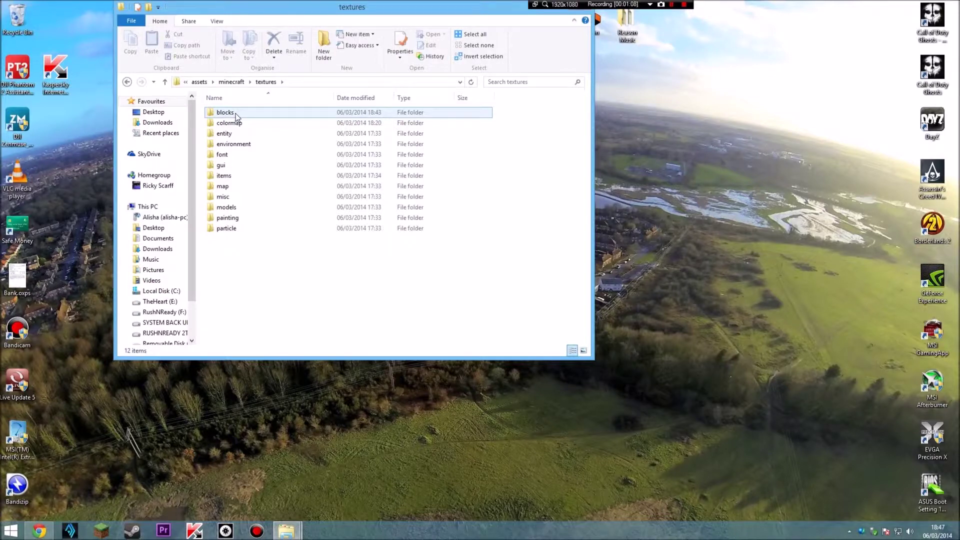
pyautogui.doubleClick(235, 116)
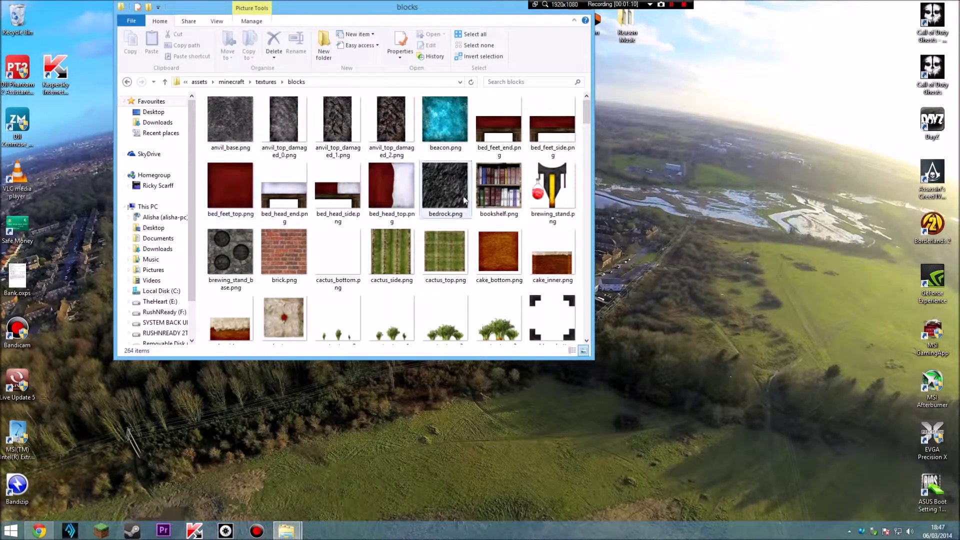
pyautogui.click(128, 81)
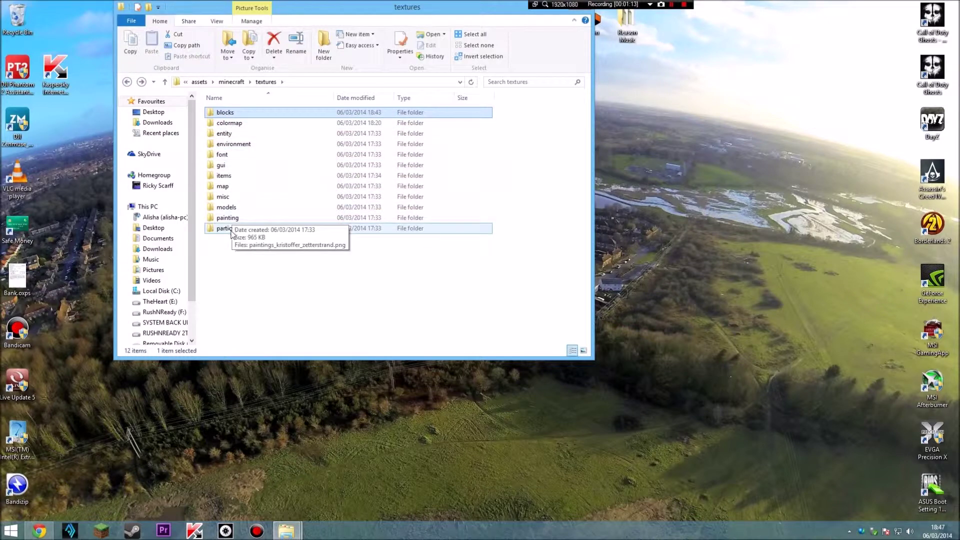
pyautogui.doubleClick(224, 113)
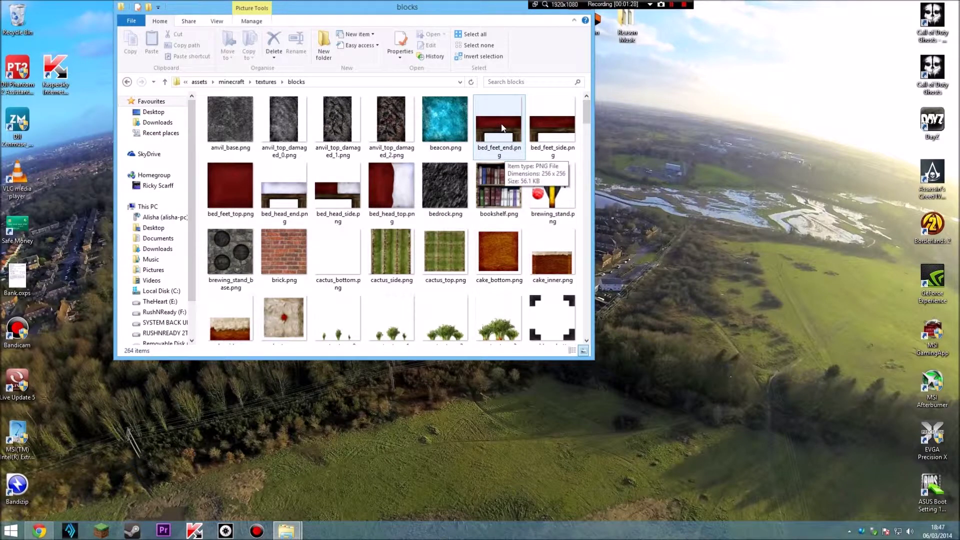
pyautogui.doubleClick(503, 128)
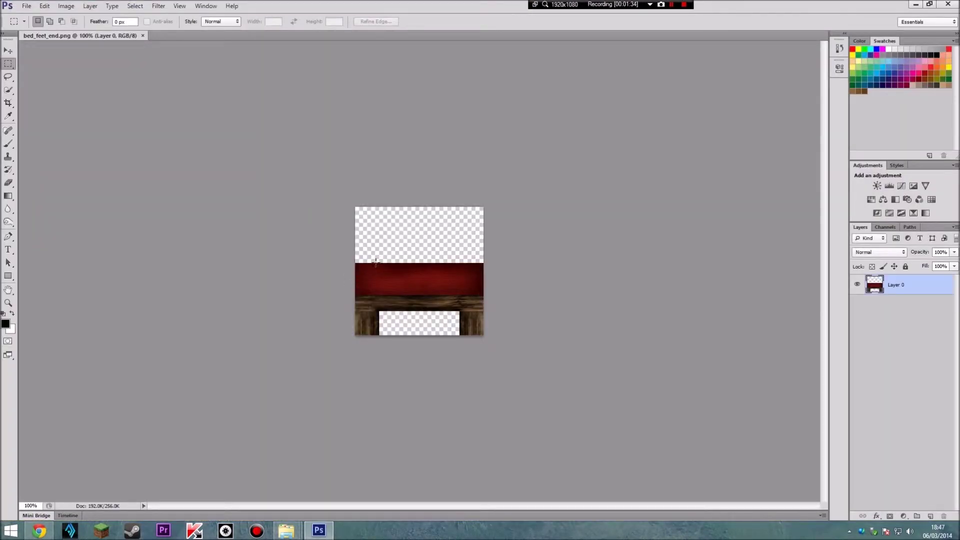
# Step: At 300% zoom, type the creator's name as white text across the red band
pyautogui.click(8, 302)
pyautogui.click(429, 273)
pyautogui.click(428, 275)
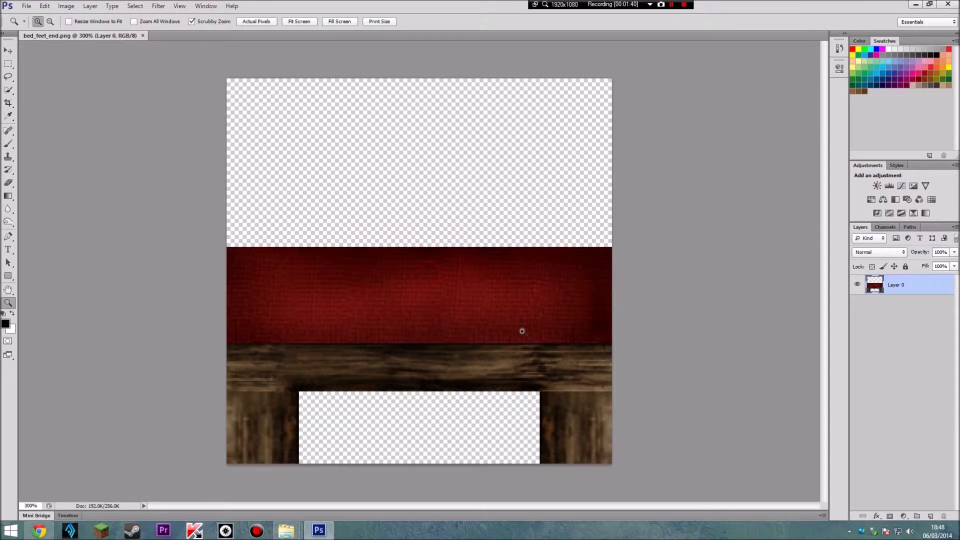
pyautogui.click(8, 249)
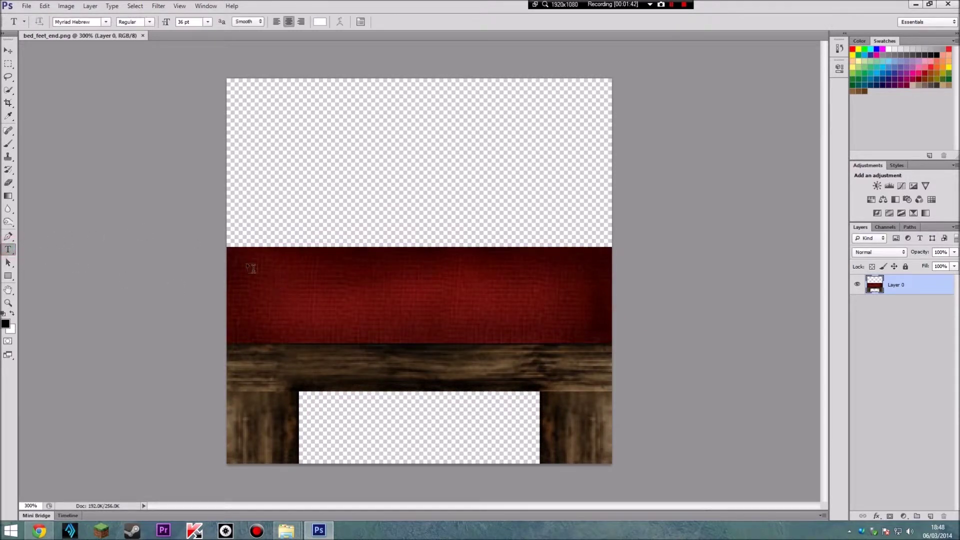
pyautogui.moveTo(245, 262); pyautogui.dragTo(604, 335)
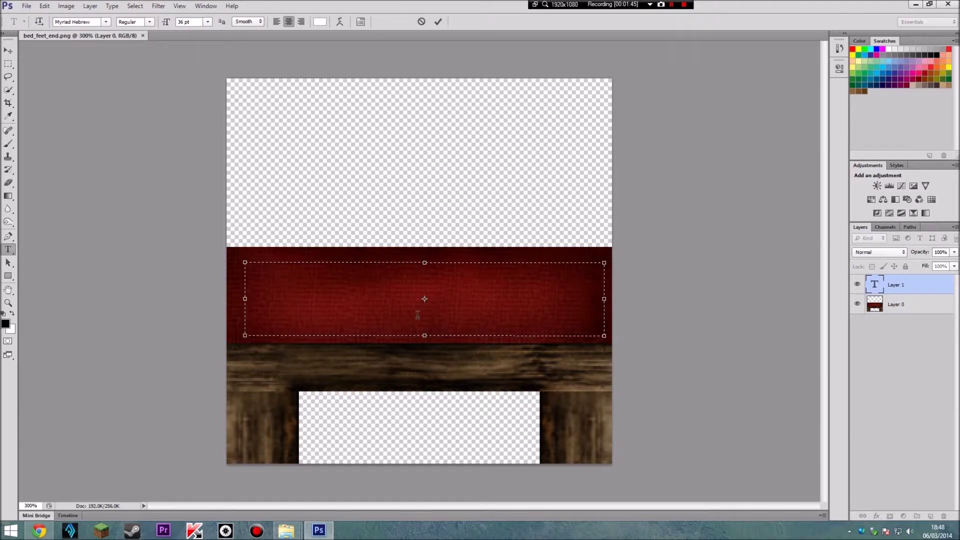
pyautogui.write('KING')
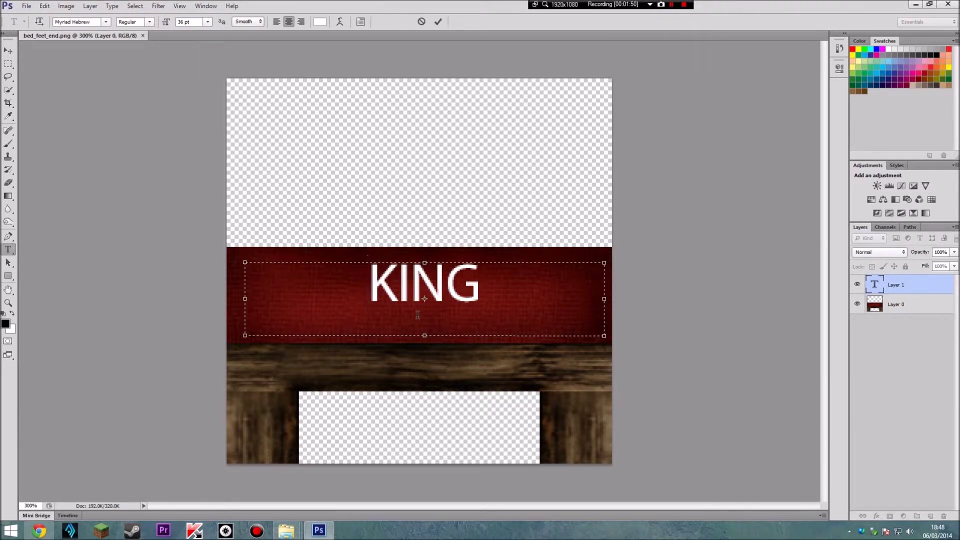
pyautogui.write(' RICKY')
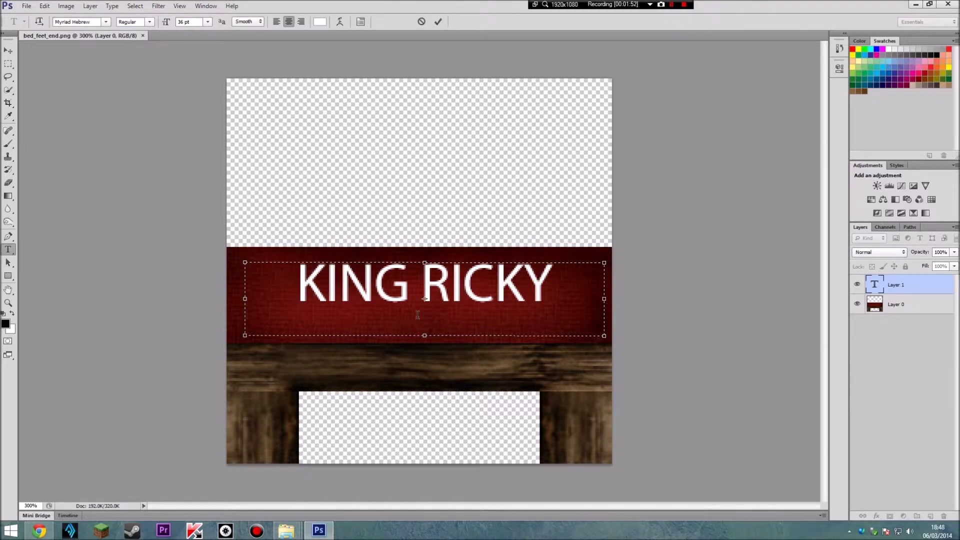
pyautogui.press('Home')
# Step: Commit the name caption and move it down, checking at actual pixel size
pyautogui.click(8, 50)
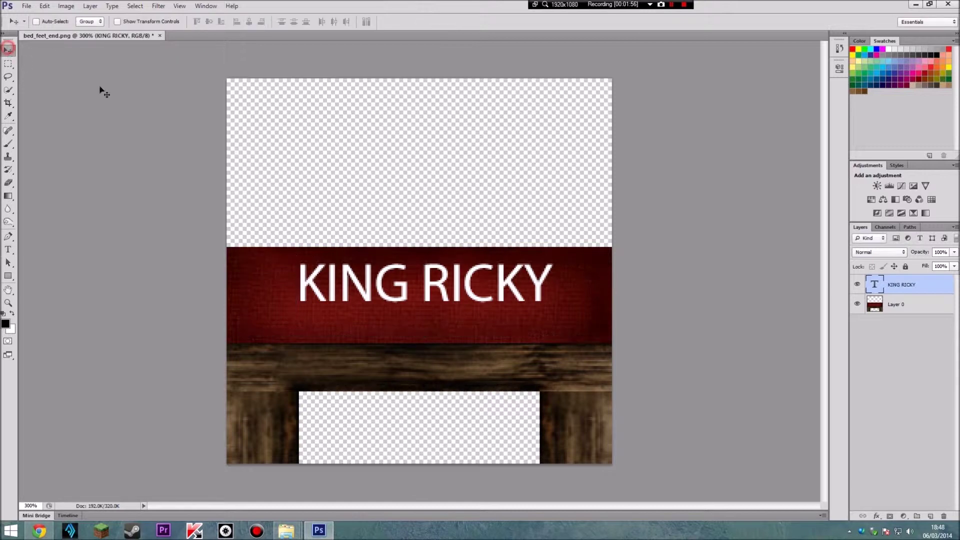
pyautogui.moveTo(418, 274); pyautogui.dragTo(427, 296)
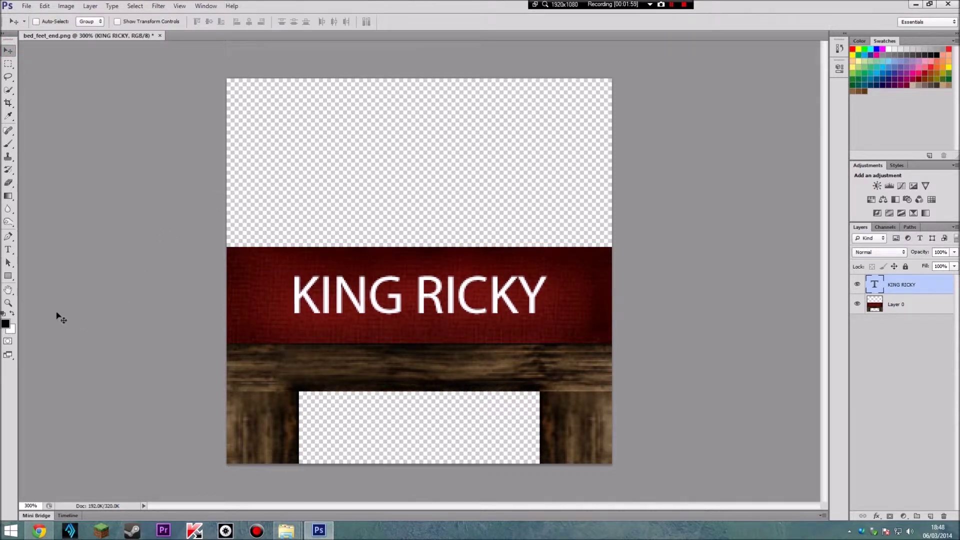
pyautogui.click(8, 303)
pyautogui.rightClick(259, 310)
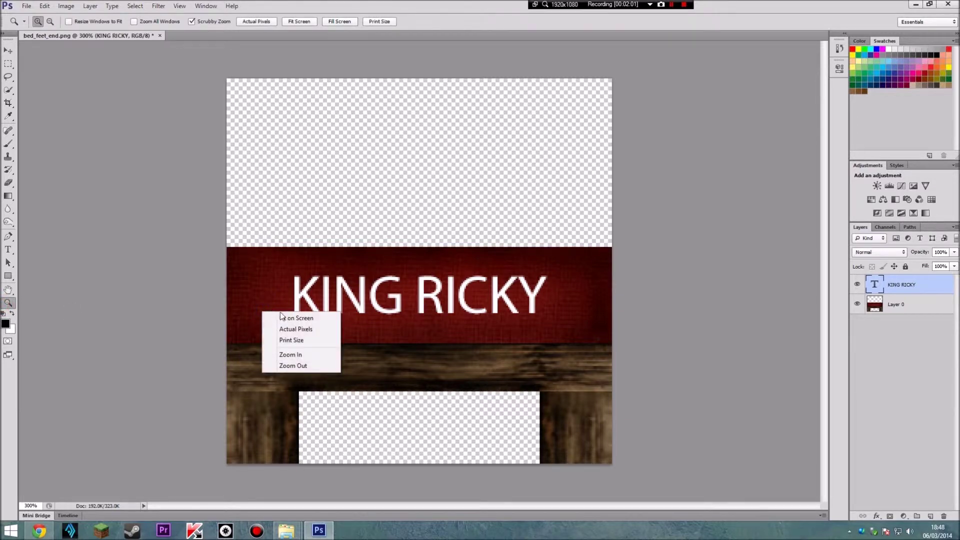
pyautogui.moveTo(267, 316); pyautogui.dragTo(288, 314)
pyautogui.rightClick(283, 296)
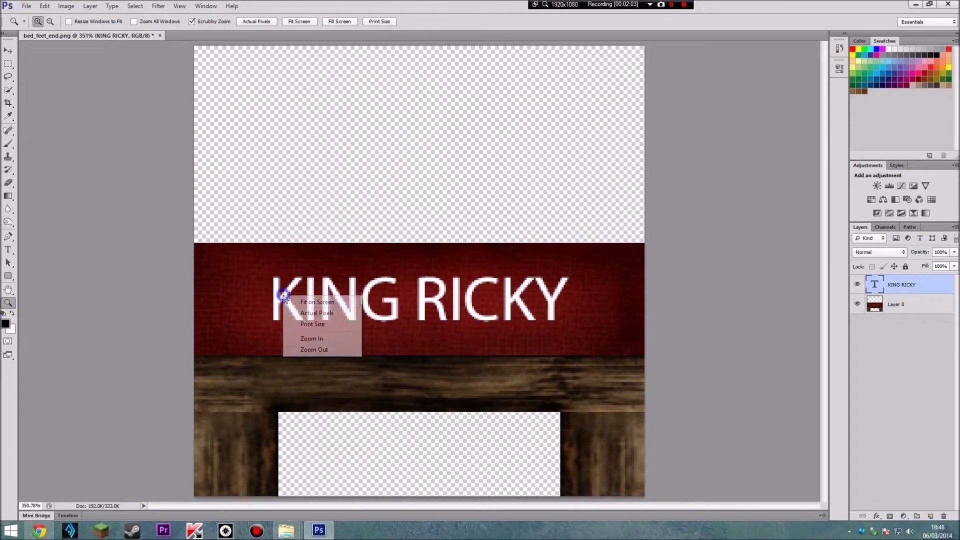
pyautogui.click(318, 314)
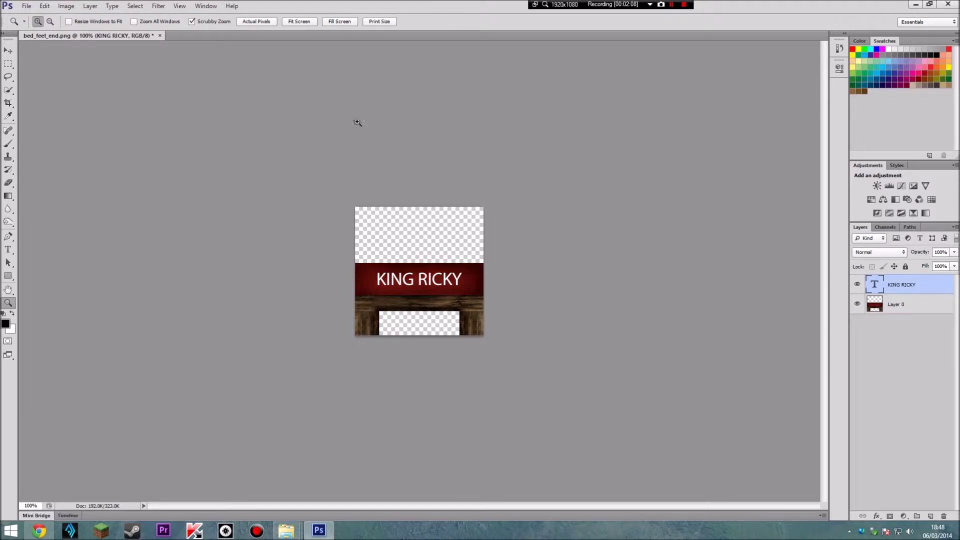
pyautogui.click(8, 50)
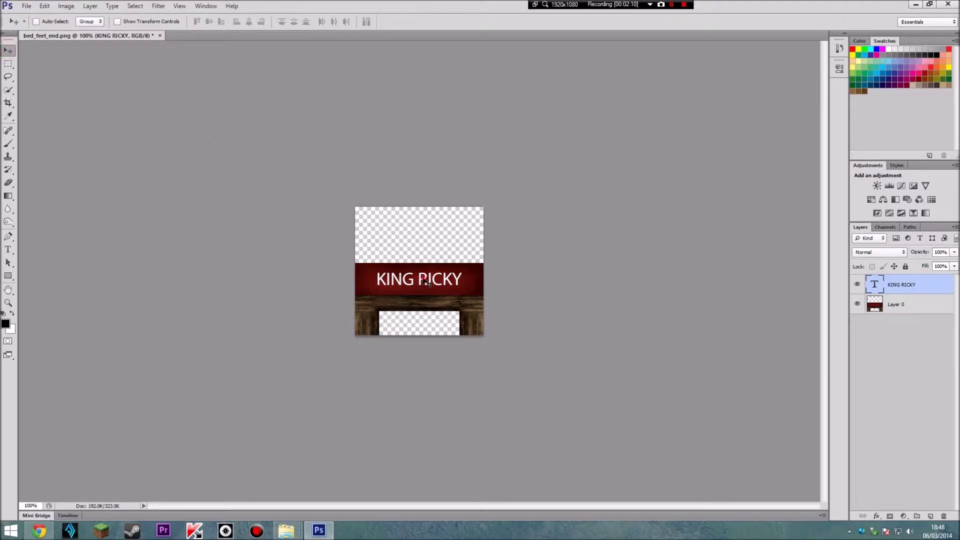
pyautogui.moveTo(423, 278); pyautogui.dragTo(424, 281)
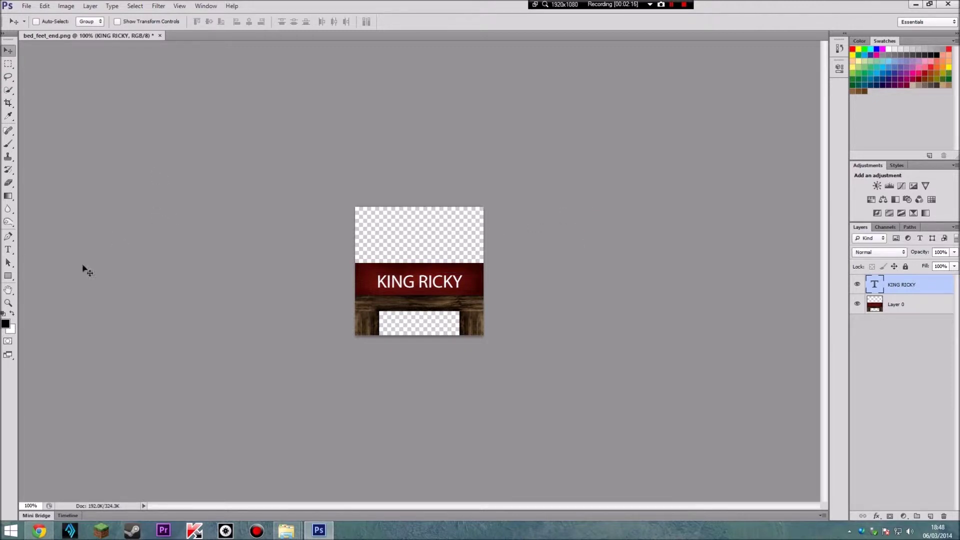
# Step: At 300% zoom, select the caption's layer and shift it a few pixels right
pyautogui.click(8, 303)
pyautogui.click(427, 280)
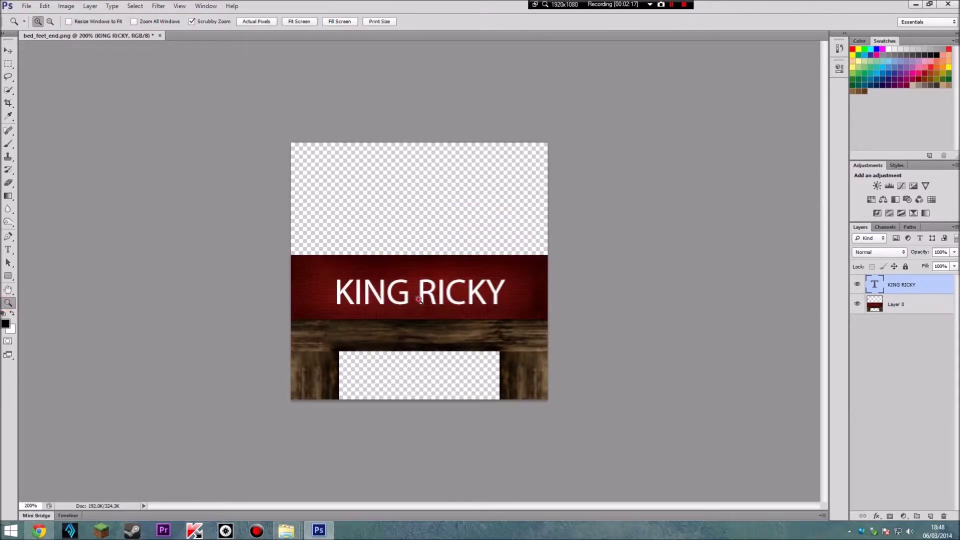
pyautogui.click(410, 323)
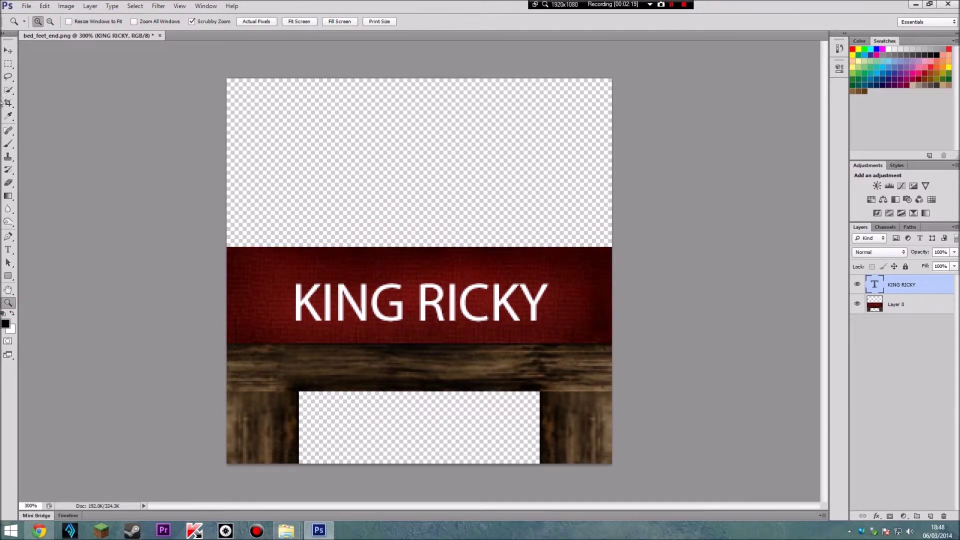
pyautogui.click(7, 54)
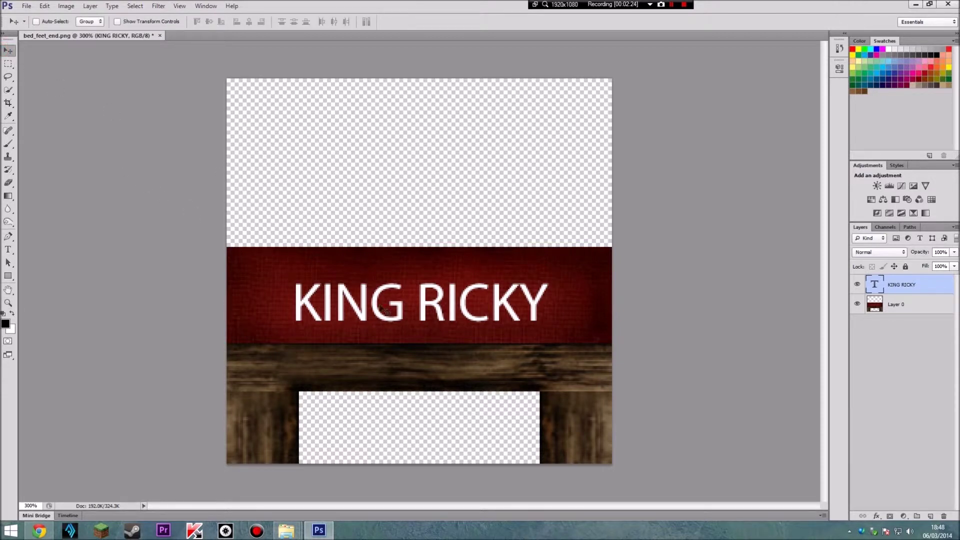
pyautogui.click(7, 64)
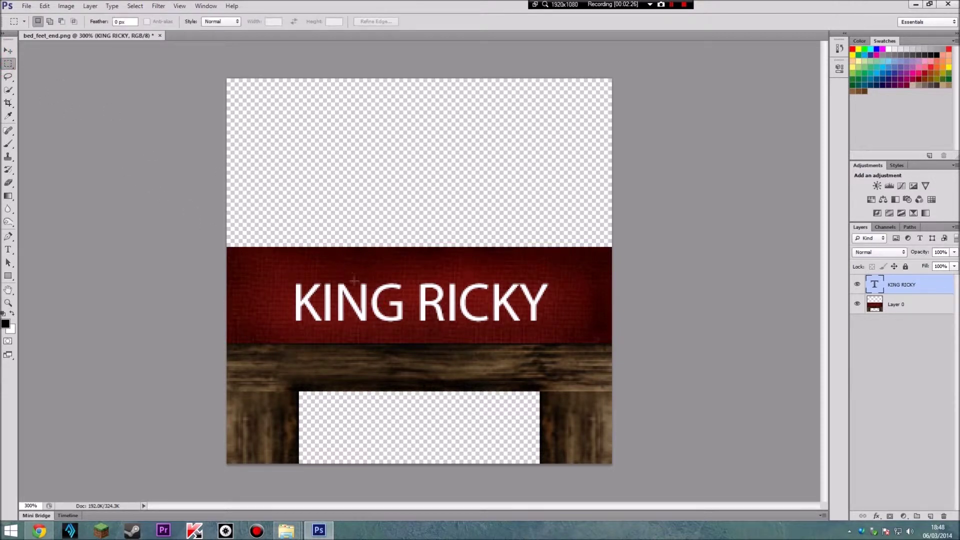
pyautogui.click(7, 50)
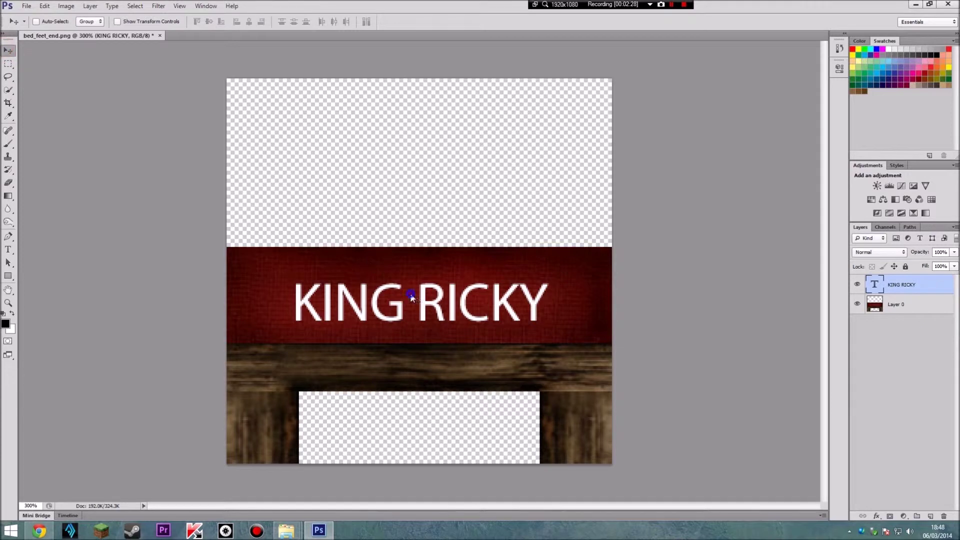
pyautogui.rightClick(388, 302)
pyautogui.click(428, 309)
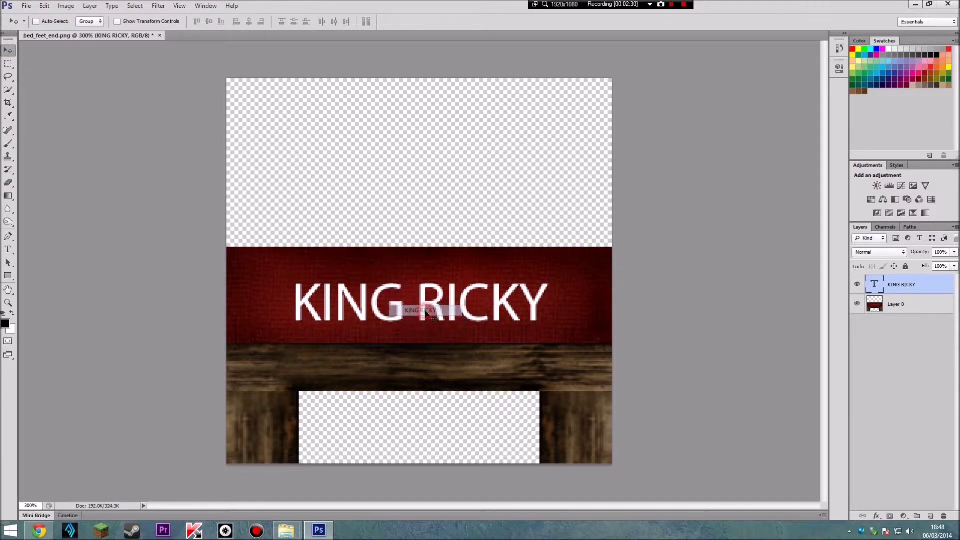
pyautogui.moveTo(428, 307)
pyautogui.mouseDown()
pyautogui.moveTo(484, 306)
pyautogui.moveTo(434, 308)
pyautogui.mouseUp()
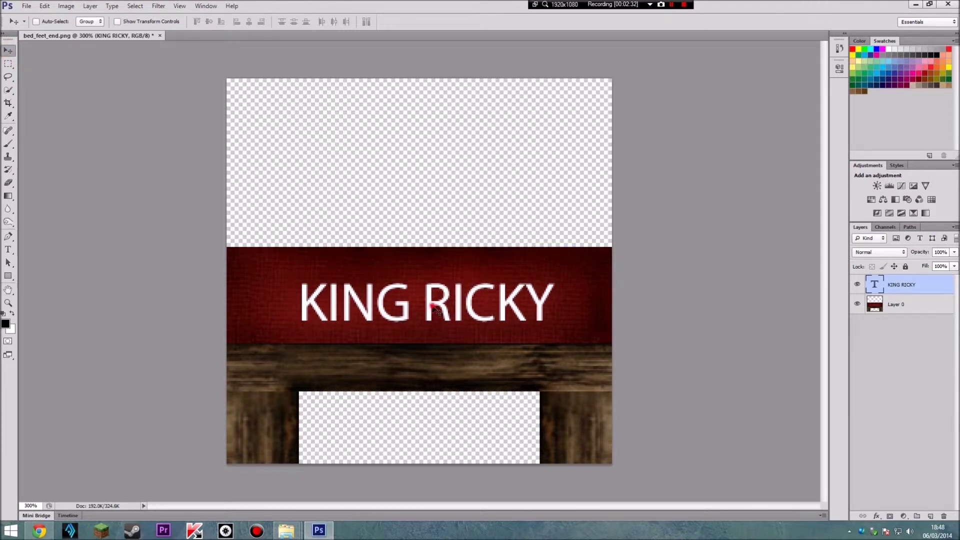
pyautogui.rightClick(875, 289)
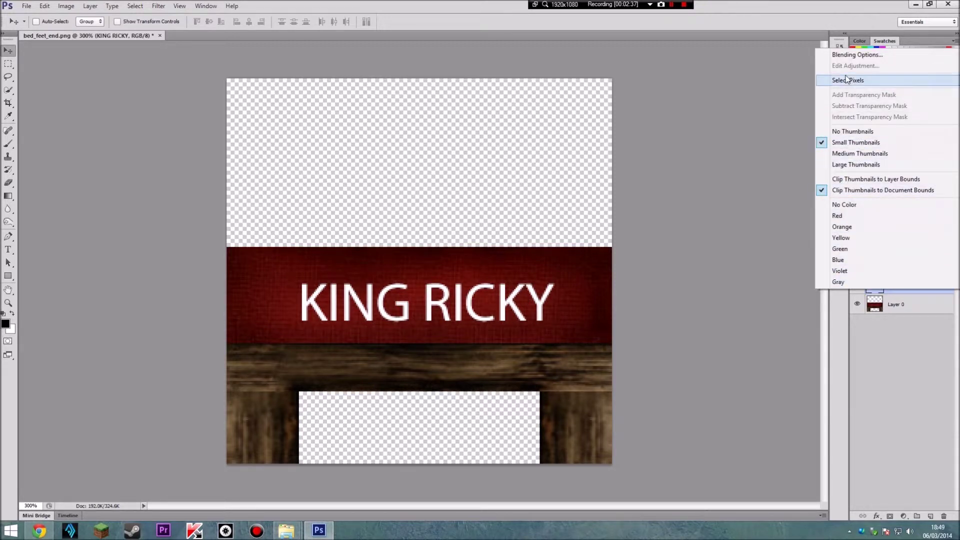
pyautogui.click(856, 55)
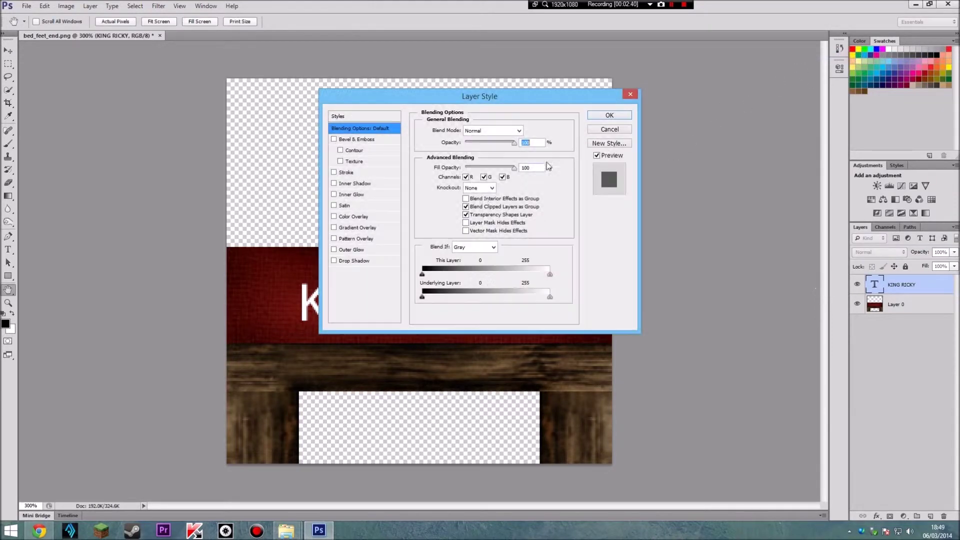
pyautogui.moveTo(501, 97); pyautogui.dragTo(734, 125)
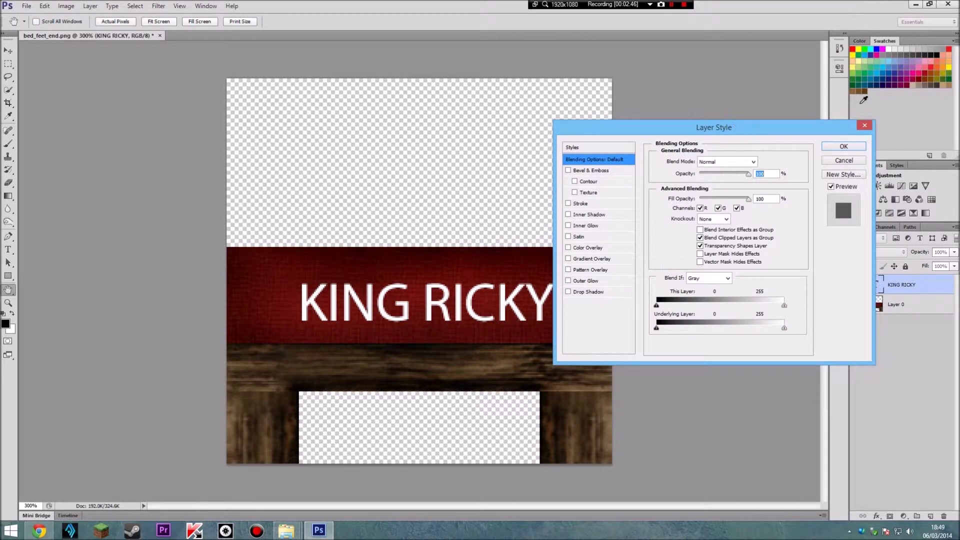
pyautogui.click(864, 125)
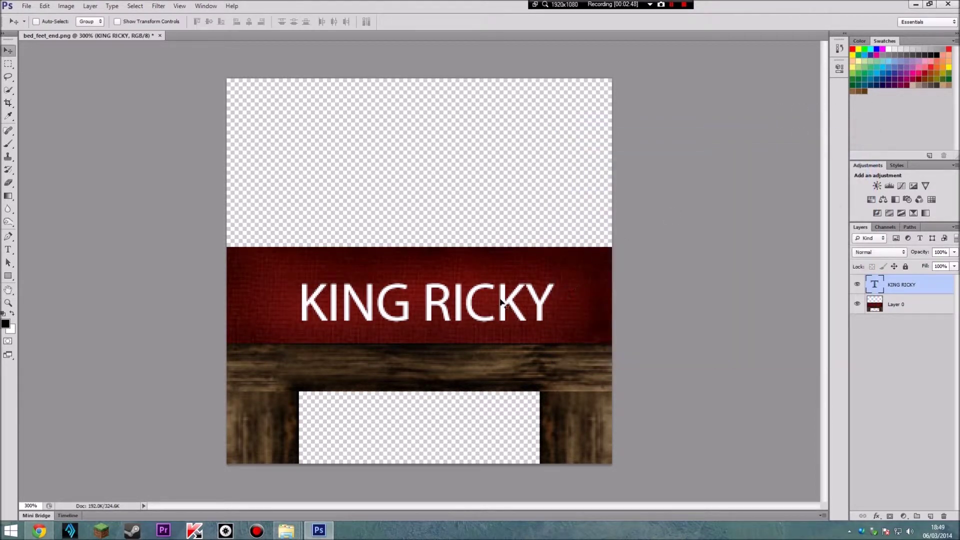
pyautogui.rightClick(339, 301)
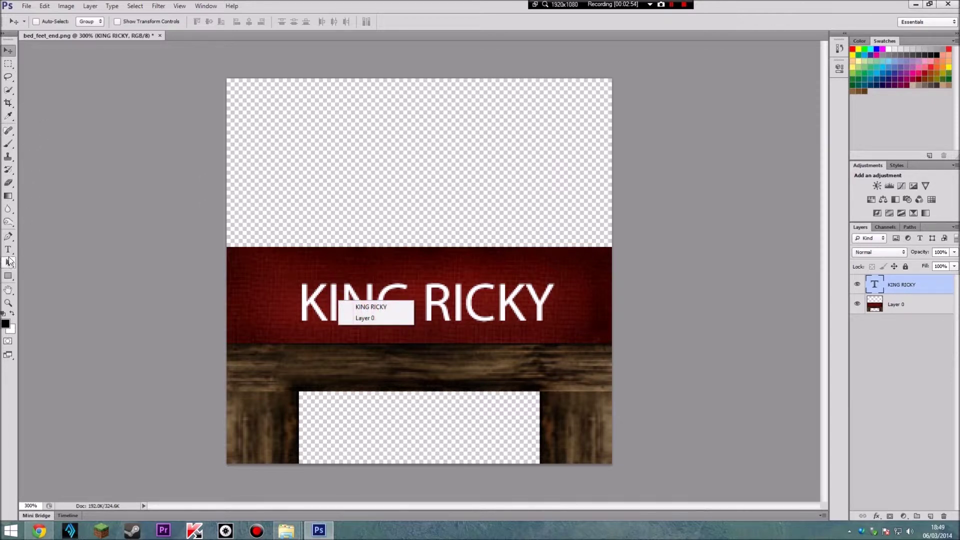
# Step: Resize all the caption text to 48 pt and nudge it up a few pixels
pyautogui.press('Escape')
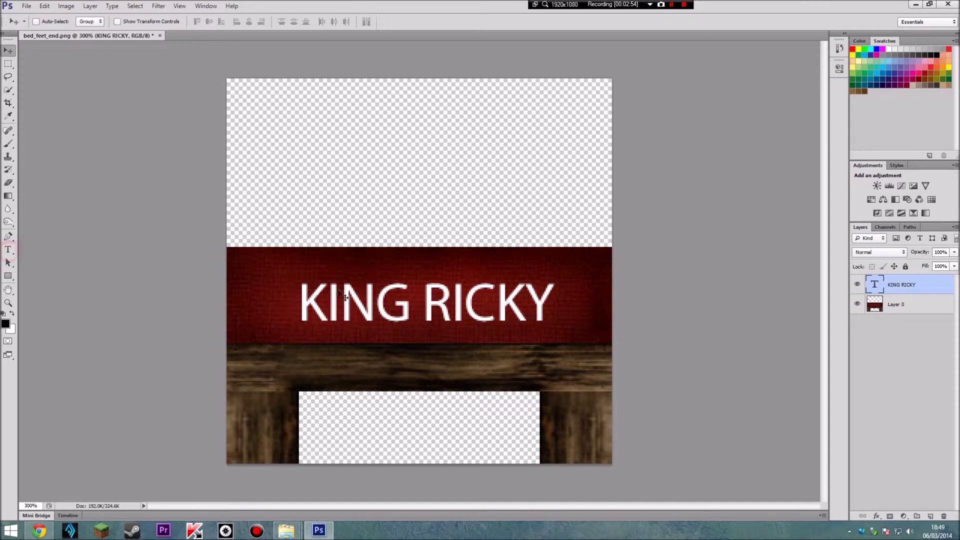
pyautogui.click(8, 249)
pyautogui.doubleClick(342, 305)
pyautogui.press('End')
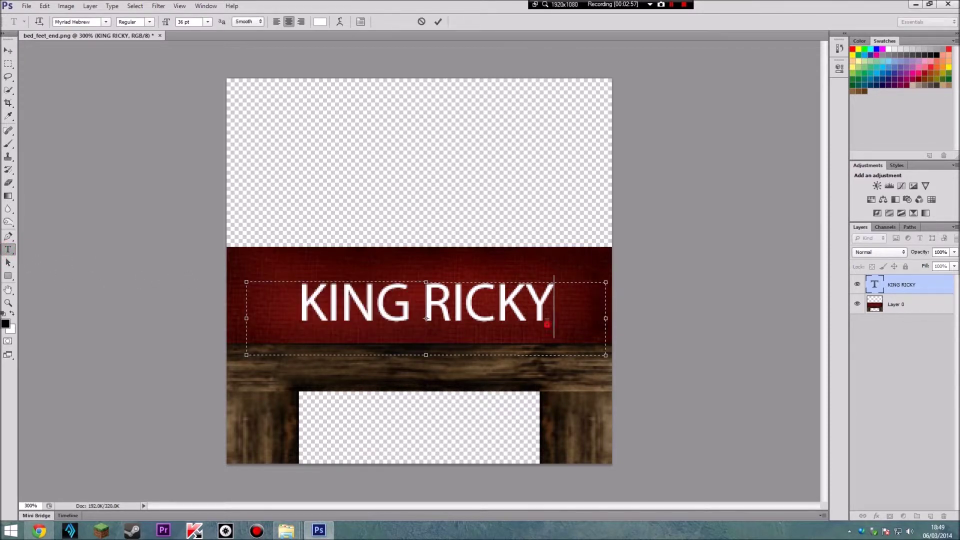
pyautogui.hotkey('ctrl', 'a')
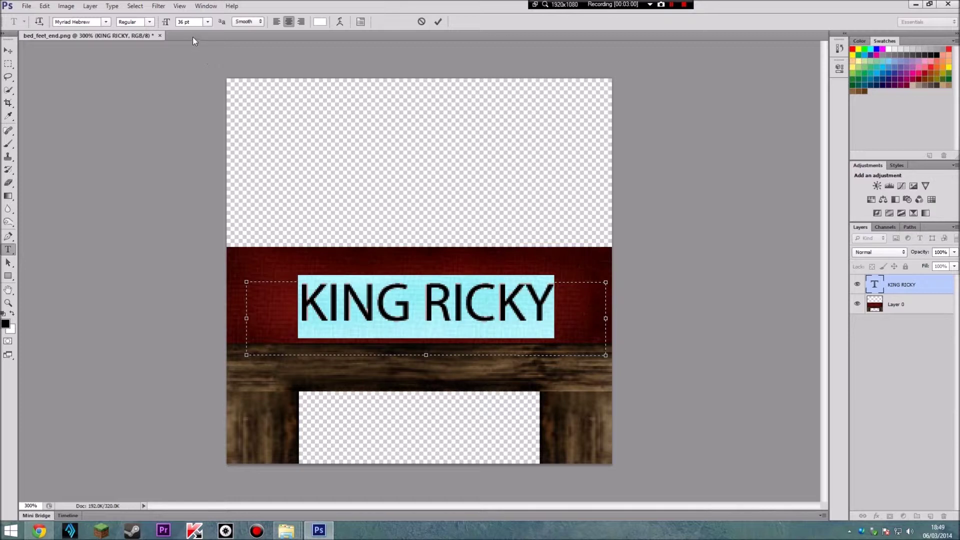
pyautogui.click(207, 22)
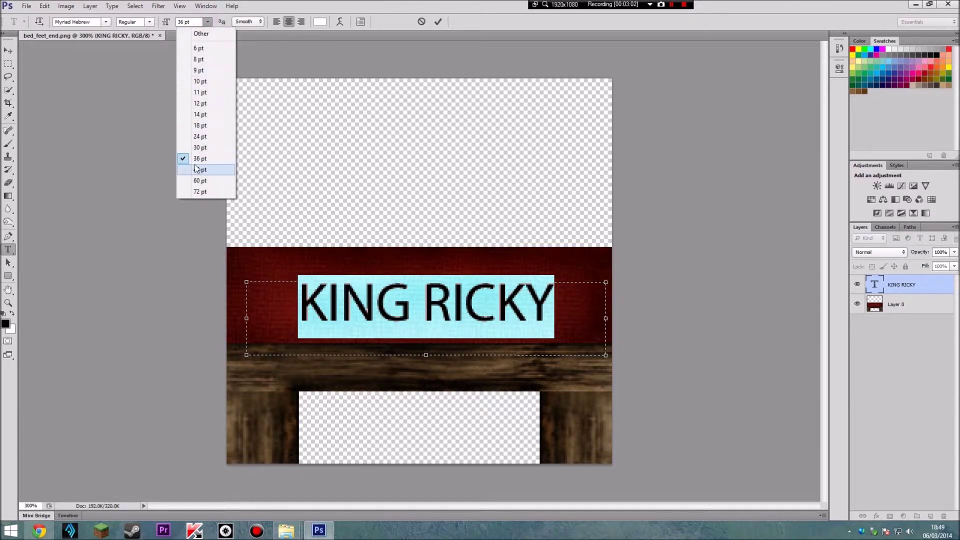
pyautogui.click(199, 170)
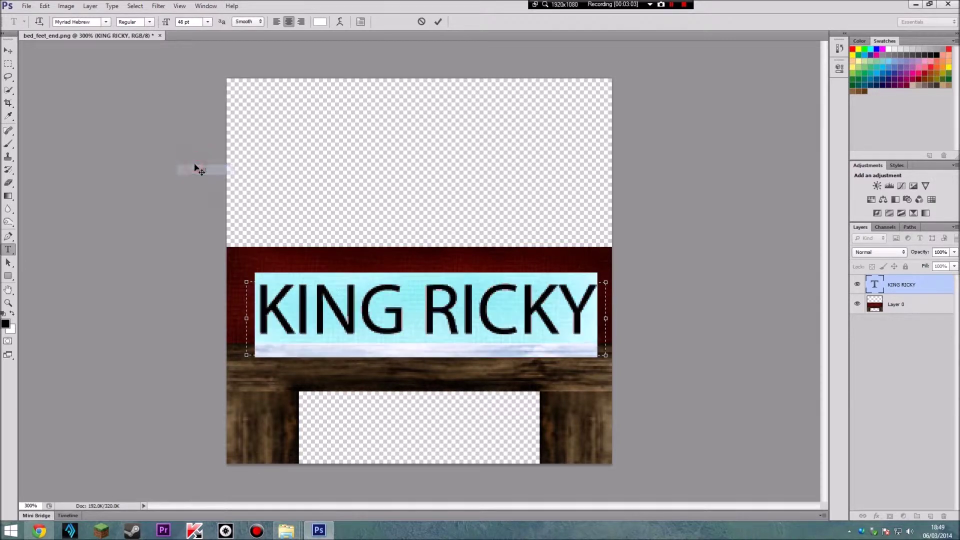
pyautogui.click(8, 51)
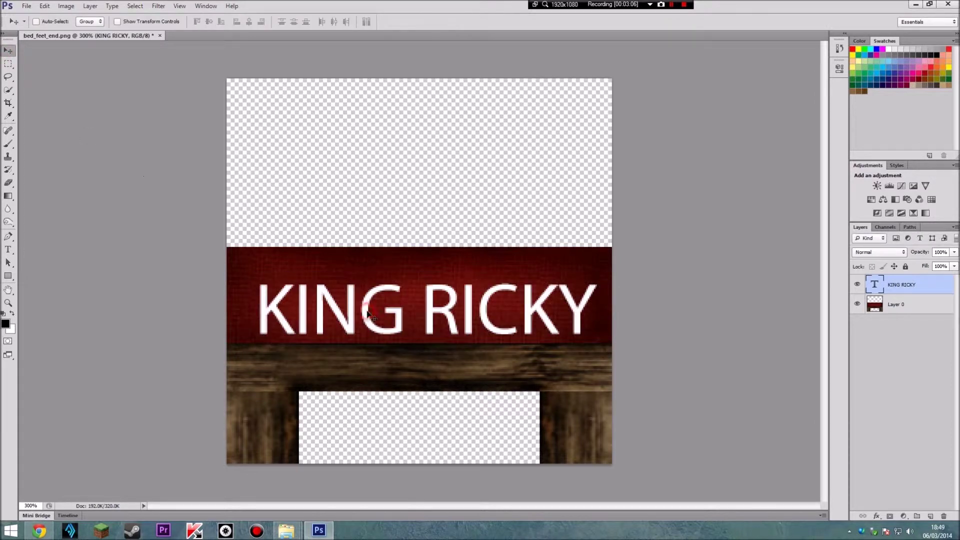
pyautogui.moveTo(368, 313); pyautogui.dragTo(367, 304)
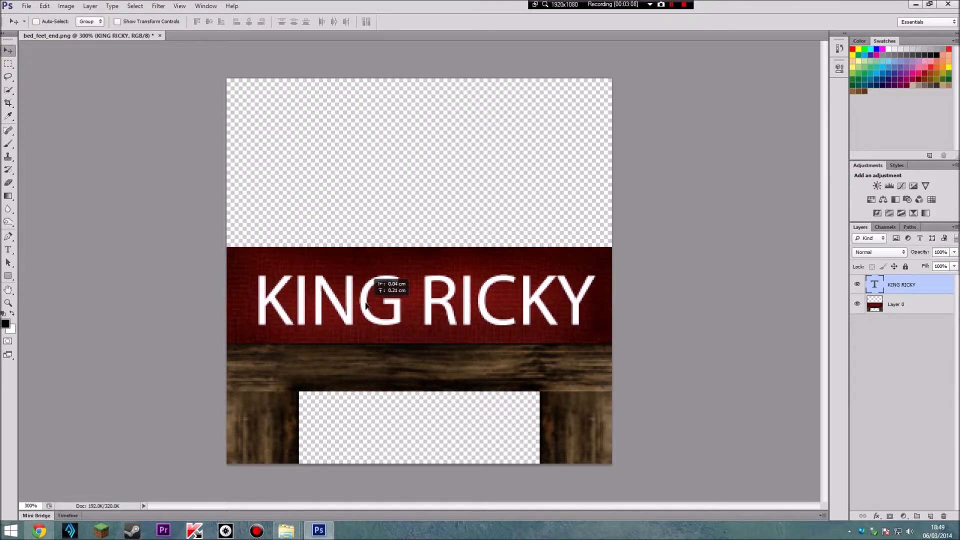
pyautogui.moveTo(367, 304); pyautogui.dragTo(367, 303)
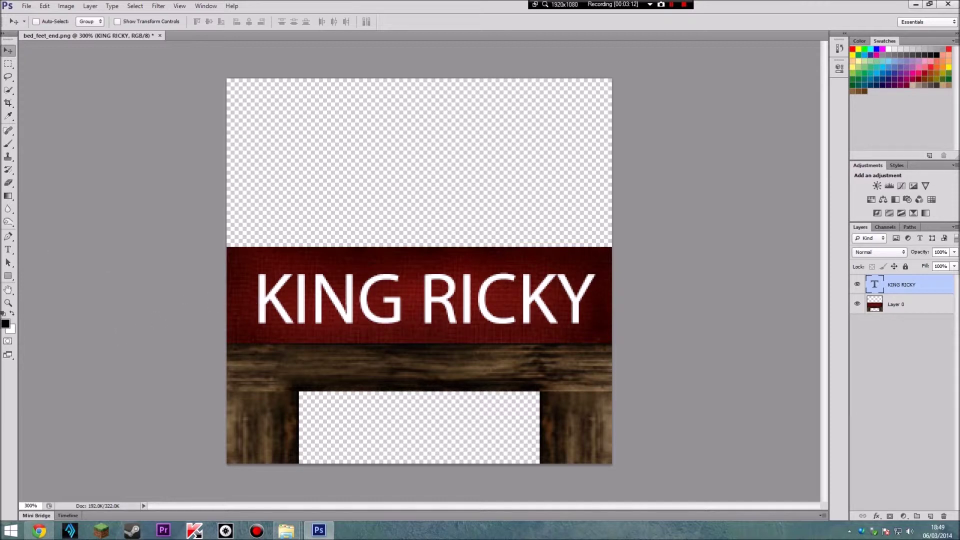
# Step: Choose the Burn tool and rasterize the caption's text layer
pyautogui.click(10, 196)
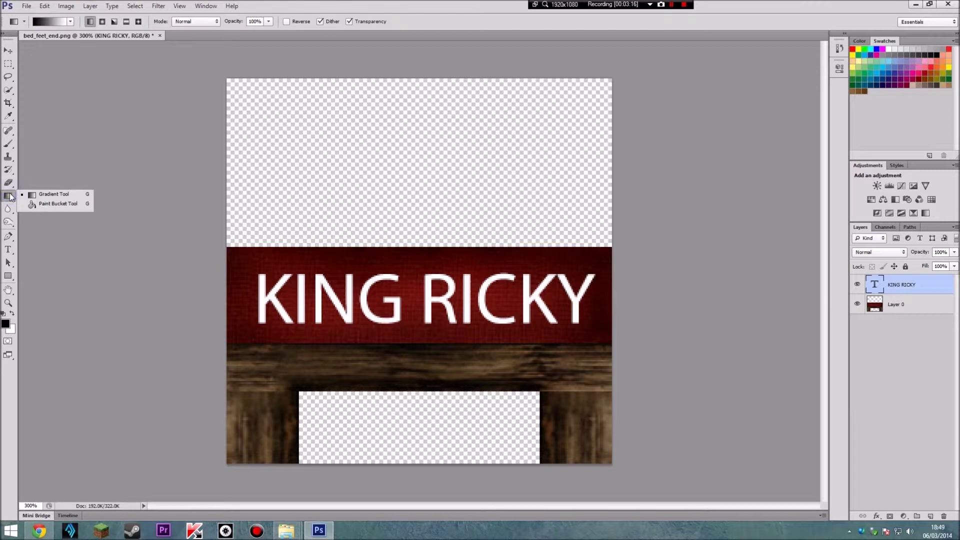
pyautogui.click(10, 210)
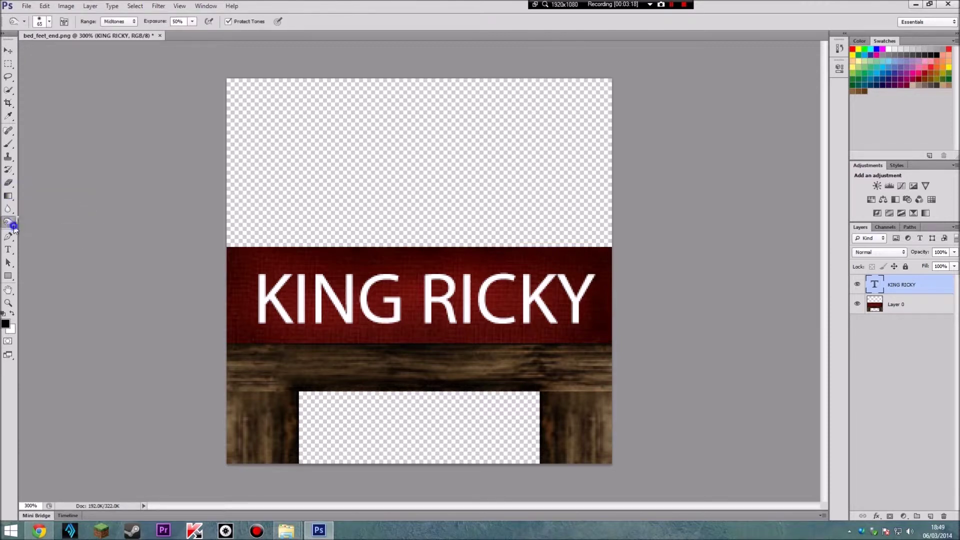
pyautogui.click(14, 228)
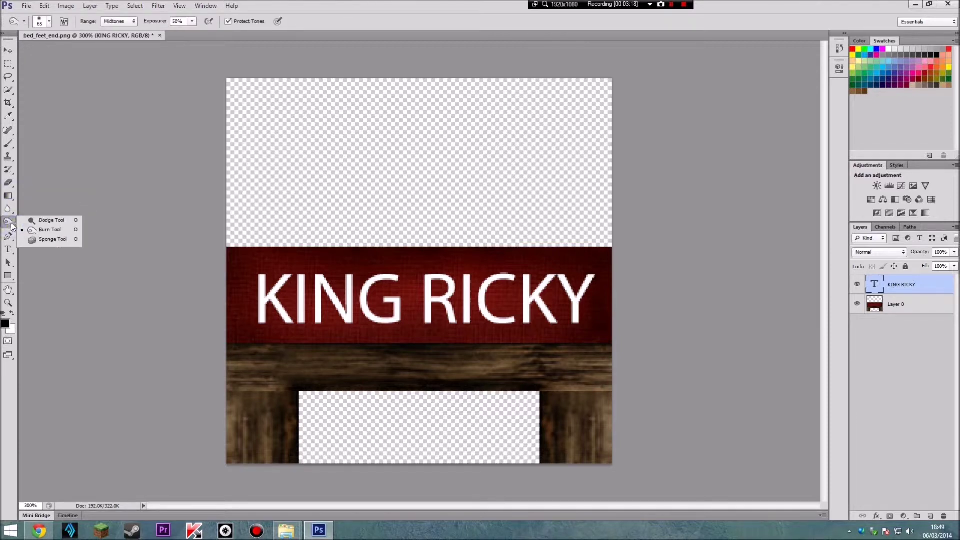
pyautogui.click(44, 230)
pyautogui.click(271, 298)
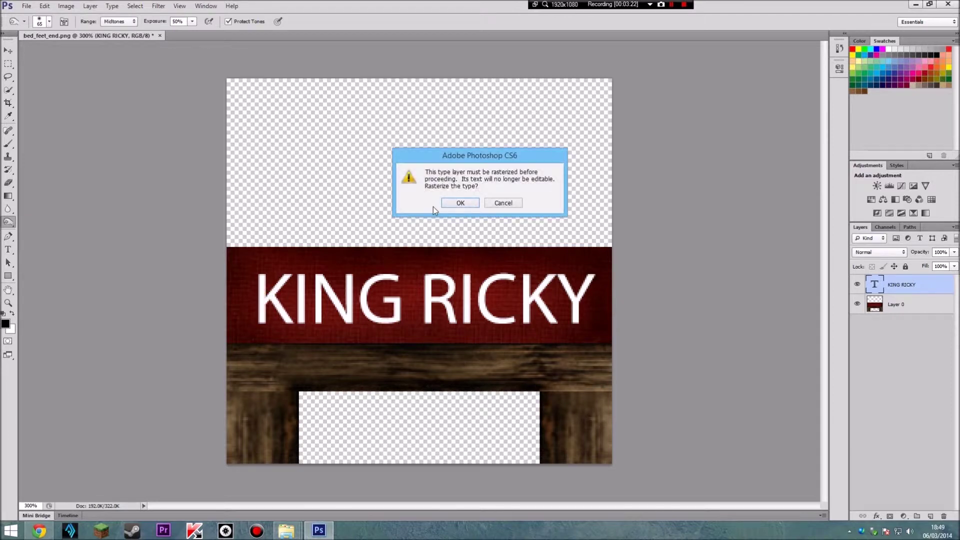
pyautogui.click(464, 200)
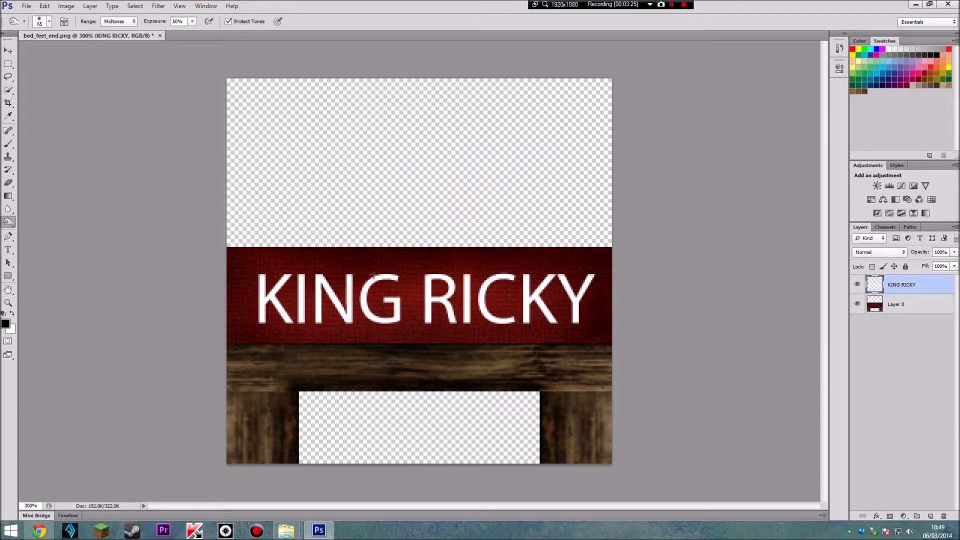
# Step: Check the caption layer's options, then reselect the Burn tool
pyautogui.rightClick(898, 284)
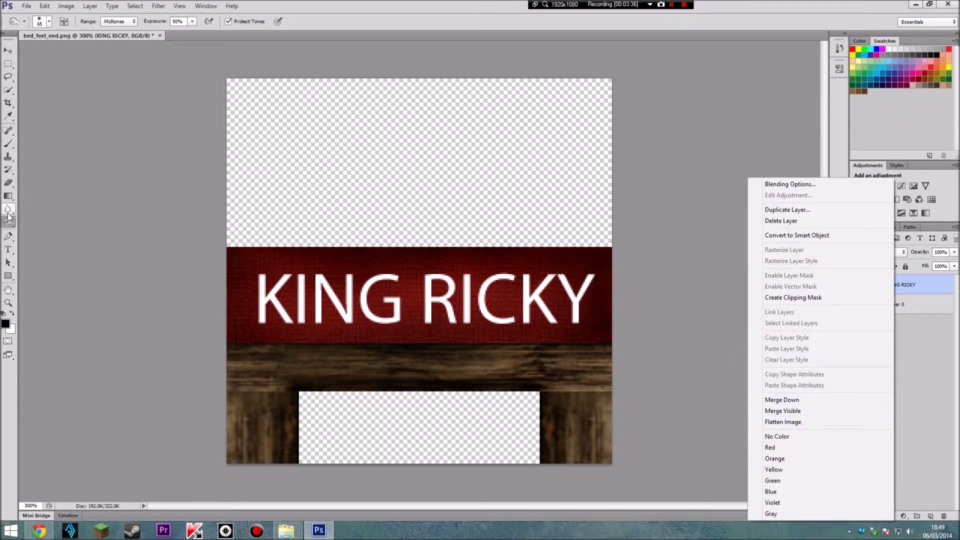
pyautogui.click(14, 199)
pyautogui.click(9, 196)
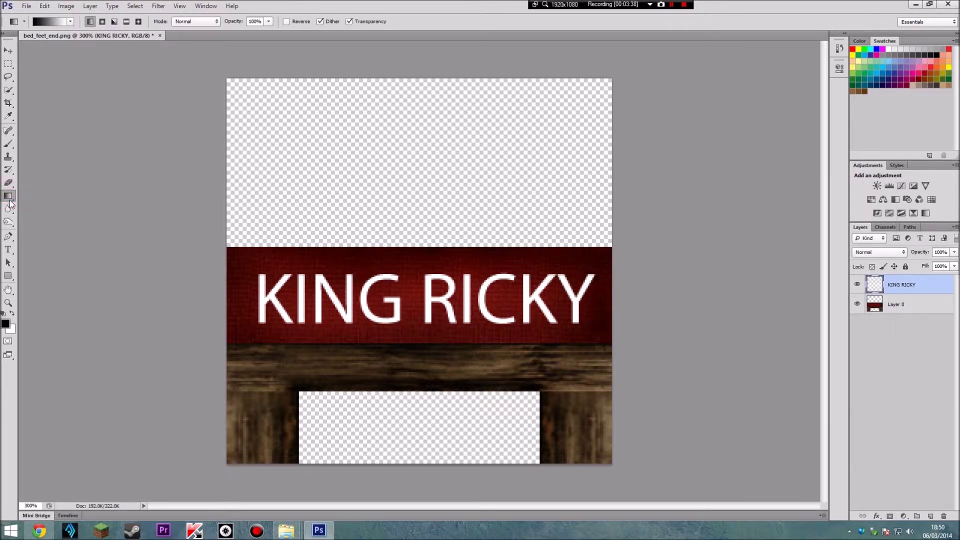
pyautogui.click(11, 211)
pyautogui.click(11, 211)
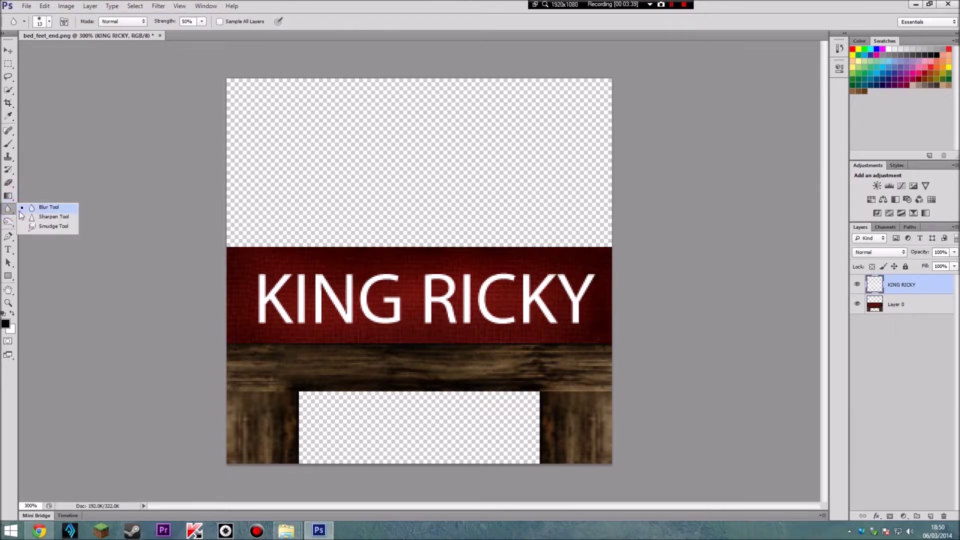
pyautogui.click(10, 197)
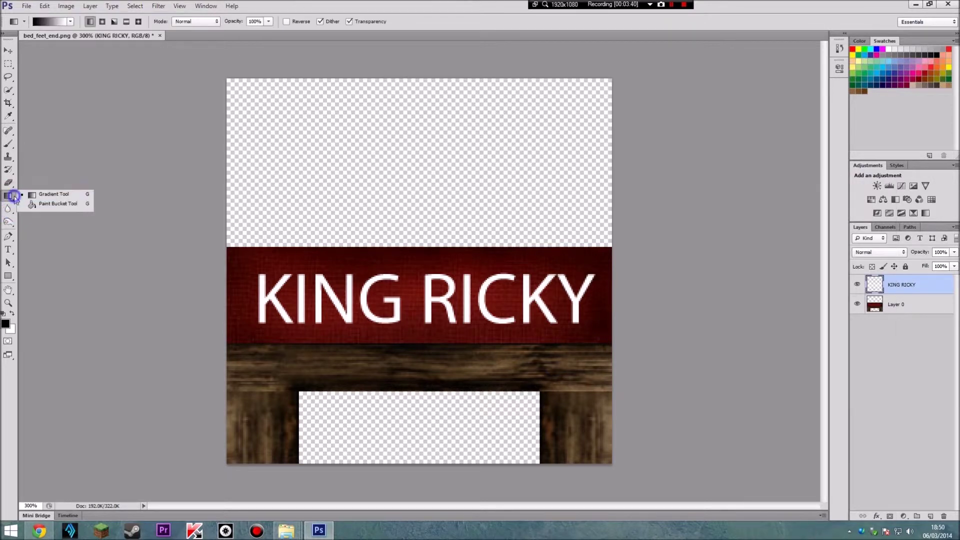
pyautogui.click(9, 222)
pyautogui.click(43, 231)
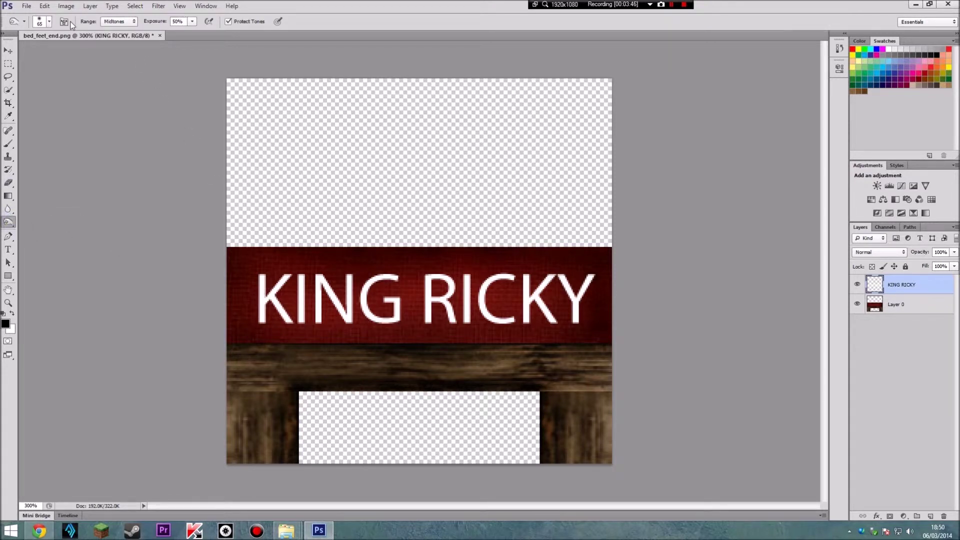
# Step: Set the Burn brush size to 34 px
pyautogui.click(49, 22)
pyautogui.moveTo(44, 54)
pyautogui.mouseDown()
pyautogui.moveTo(63, 53)
pyautogui.moveTo(21, 51)
pyautogui.mouseUp()
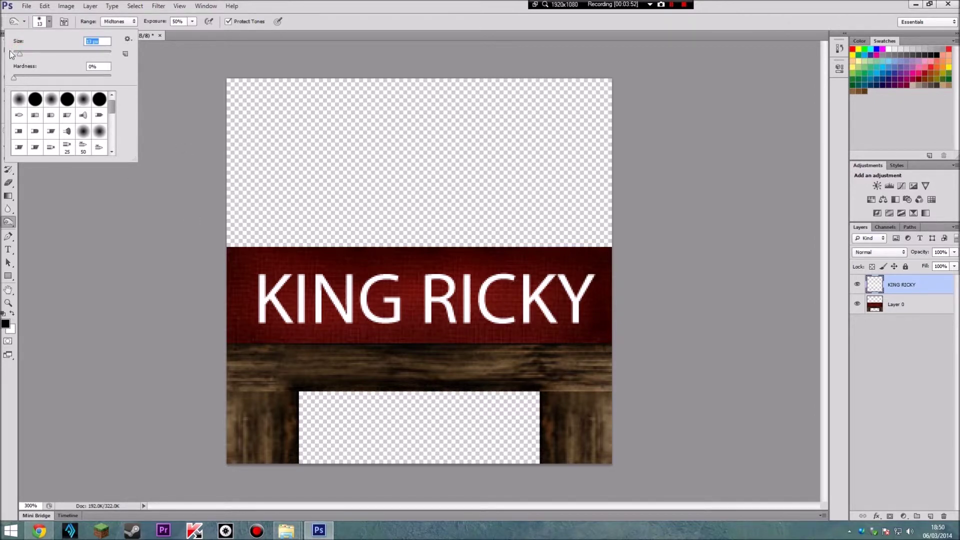
pyautogui.click(377, 285)
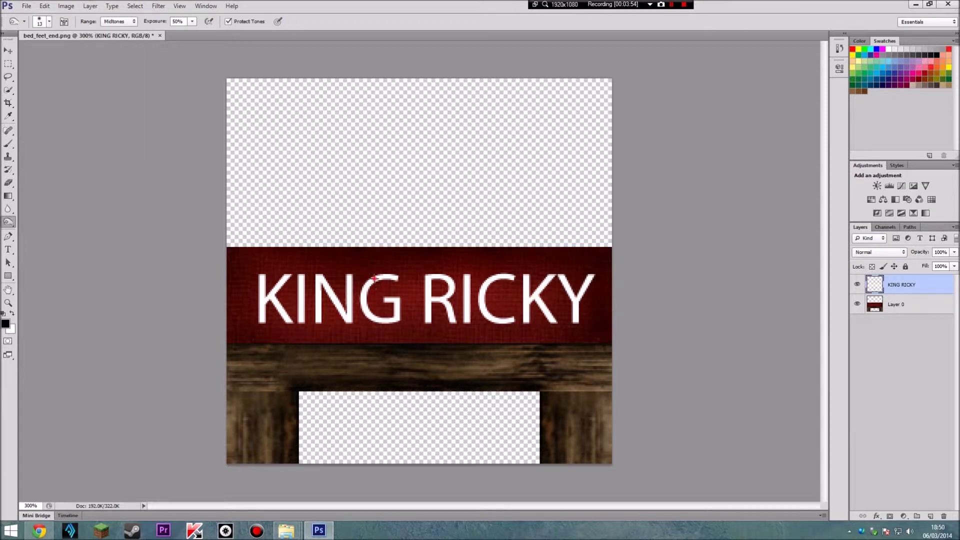
pyautogui.rightClick(380, 271)
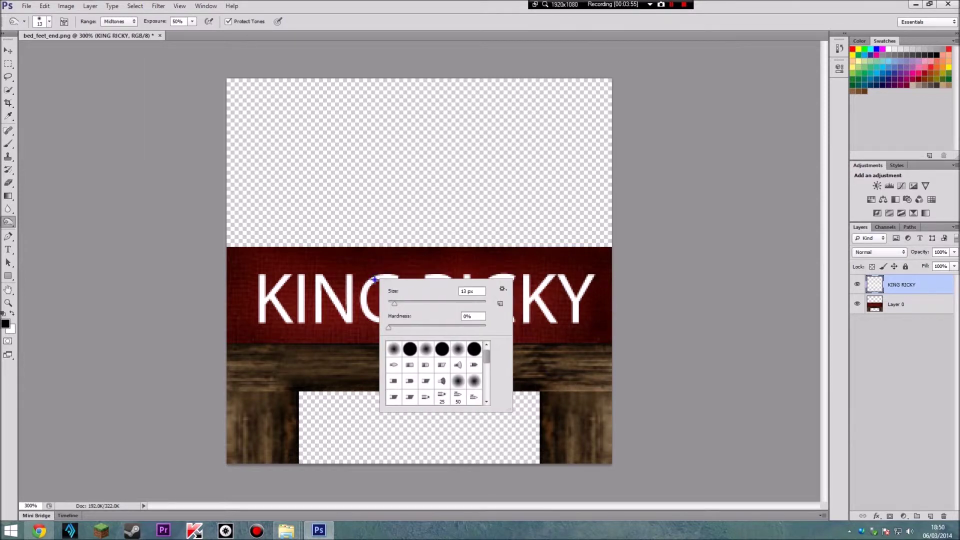
pyautogui.click(375, 279)
pyautogui.rightClick(378, 279)
pyautogui.click(402, 302)
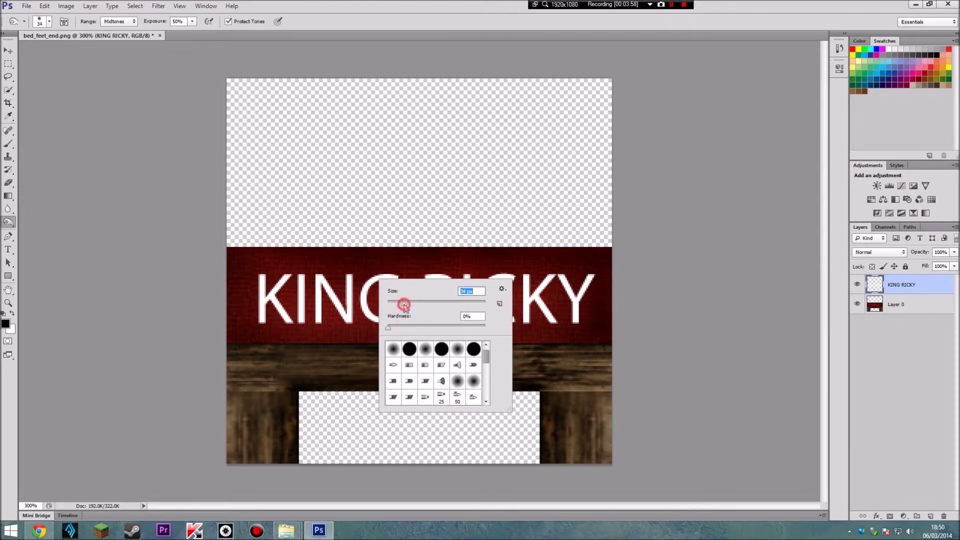
pyautogui.click(370, 291)
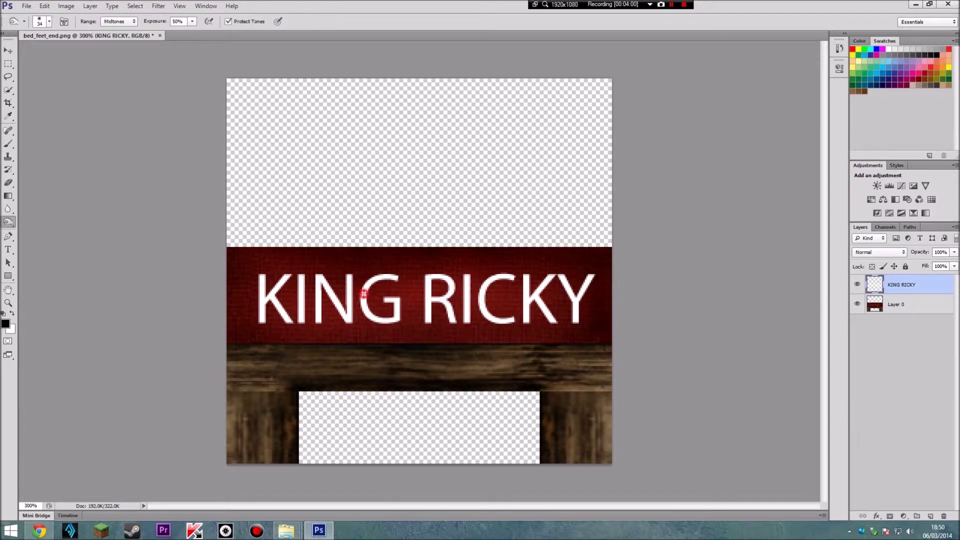
pyautogui.click(562, 240)
# Step: Save over bed_feet_end.png as a None/Fast PNG, then close Photoshop
pyautogui.click(24, 5)
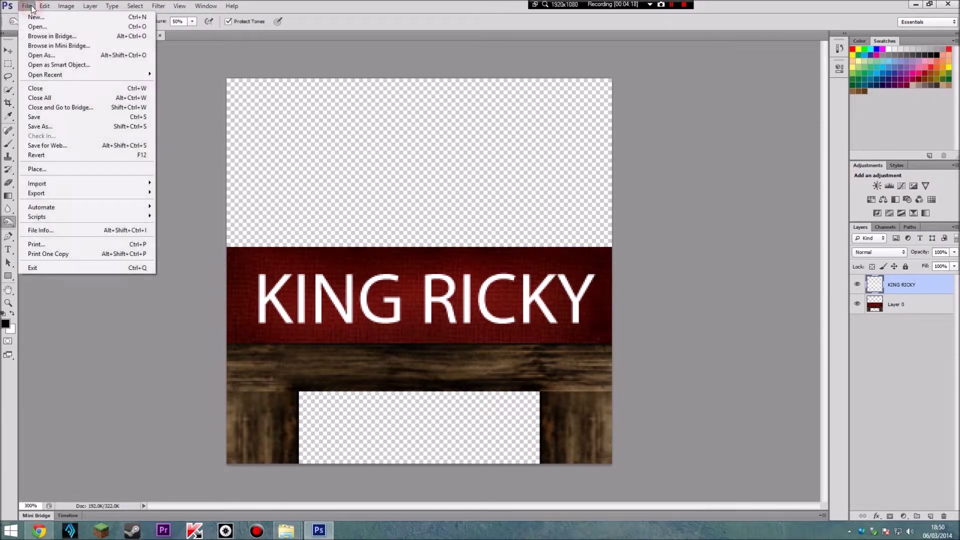
pyautogui.click(65, 118)
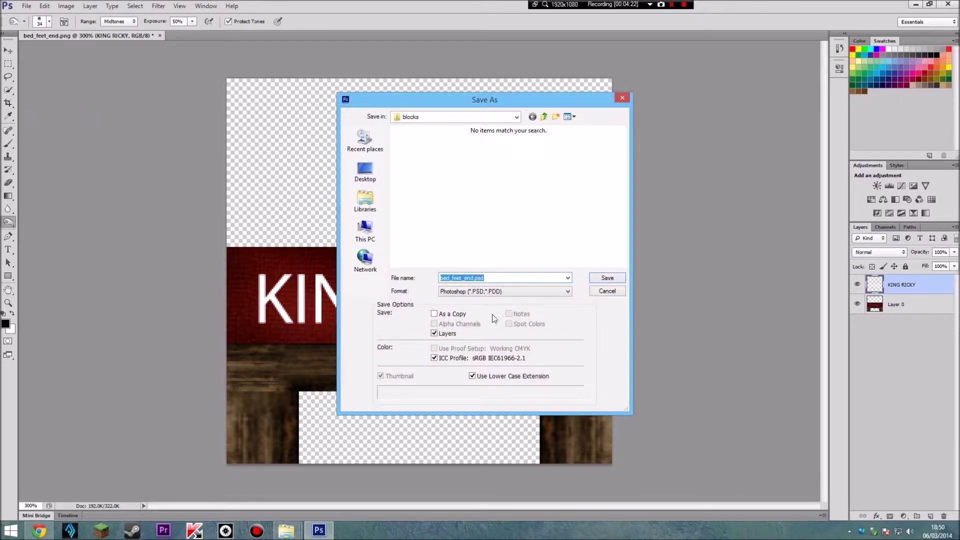
pyautogui.click(495, 292)
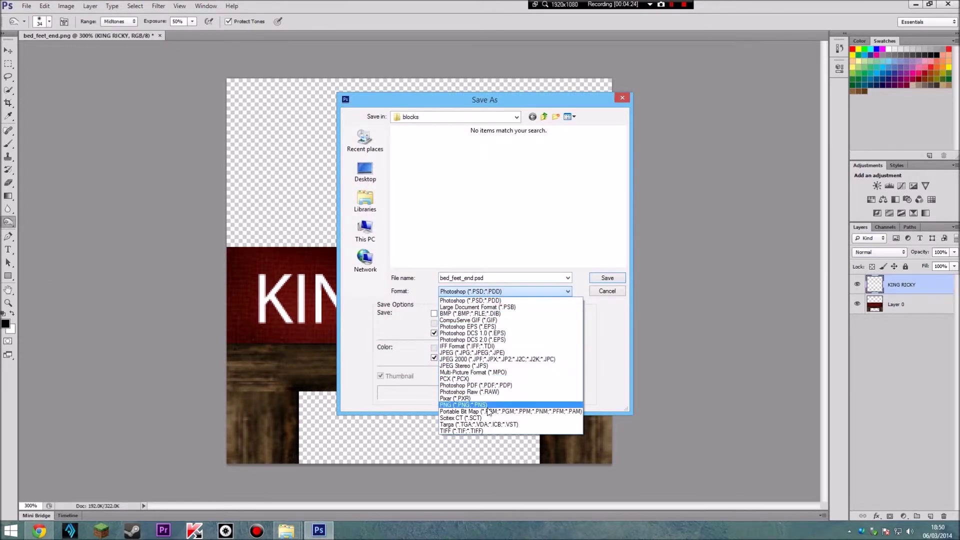
pyautogui.click(488, 405)
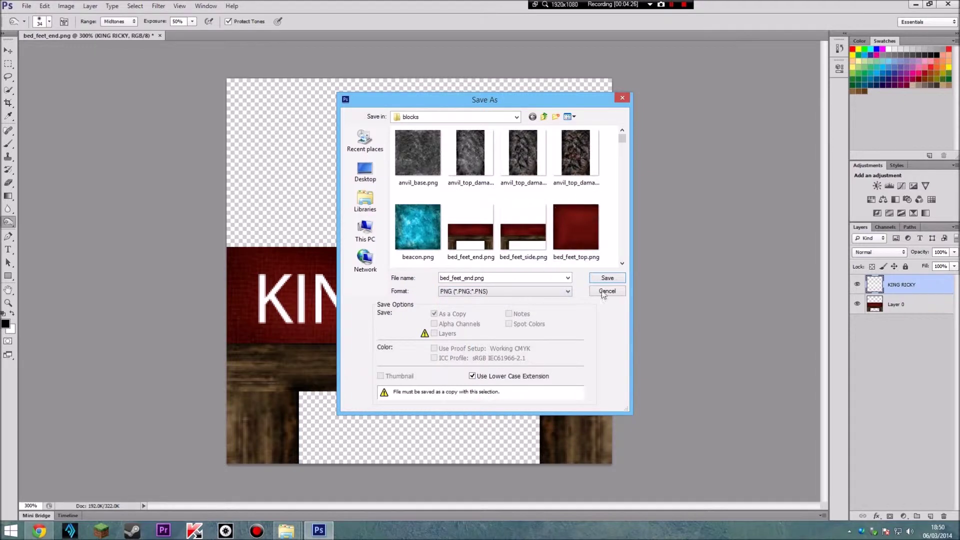
pyautogui.click(617, 278)
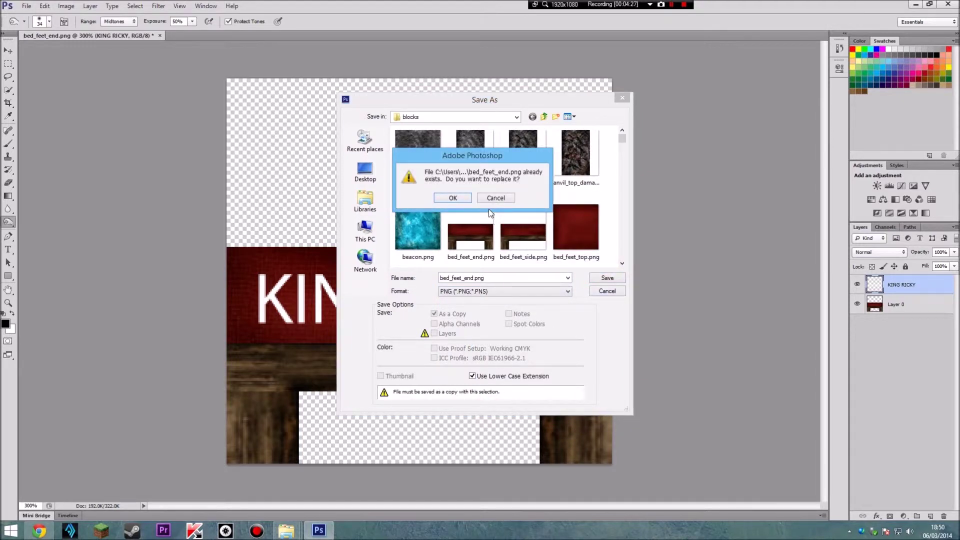
pyautogui.click(463, 199)
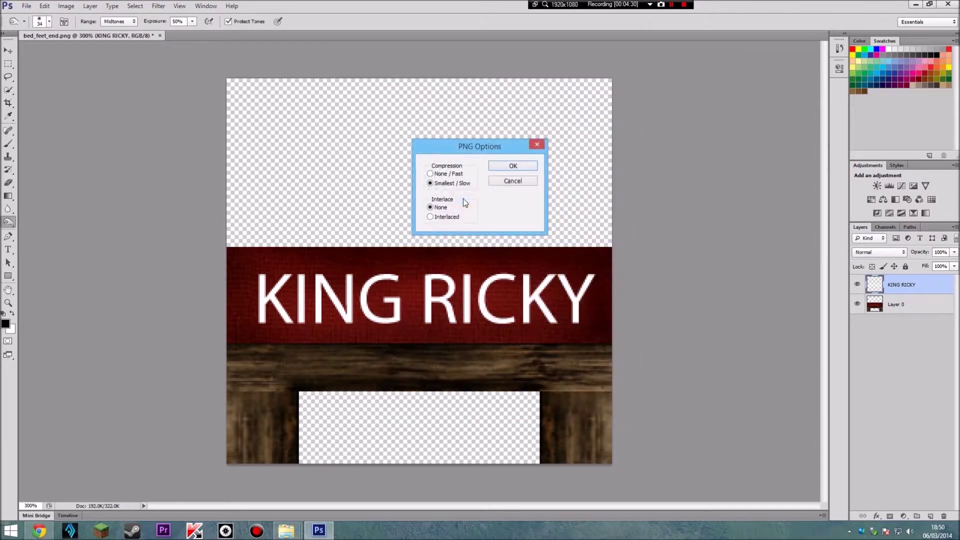
pyautogui.click(429, 174)
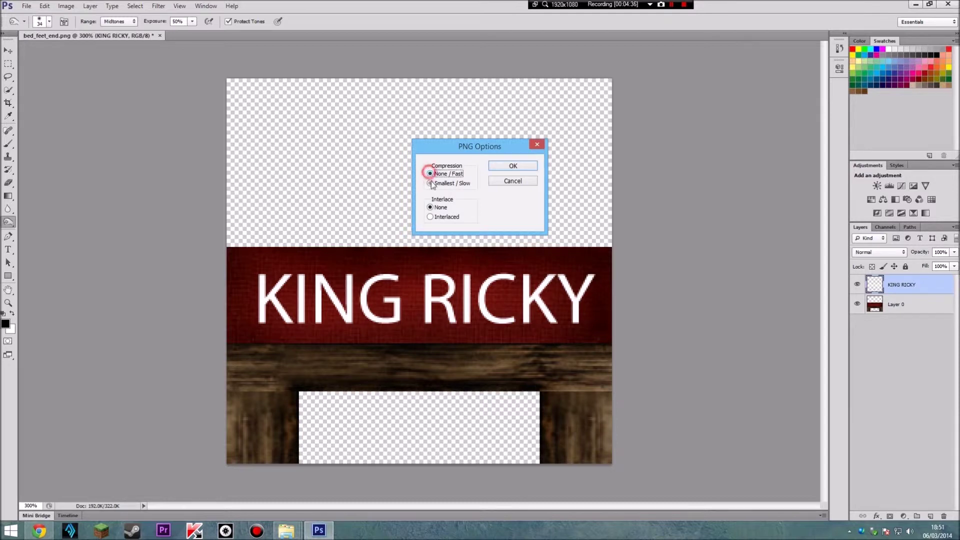
pyautogui.click(509, 166)
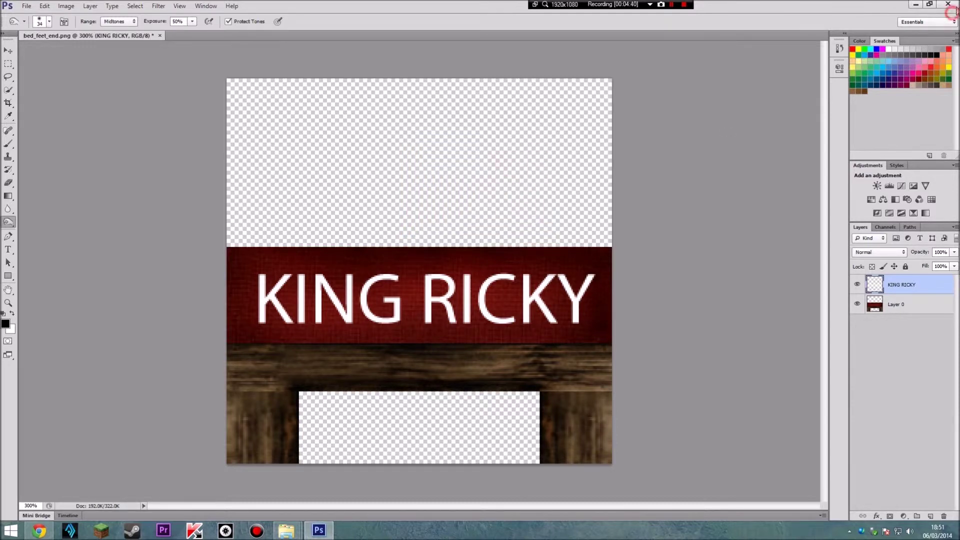
pyautogui.click(954, 6)
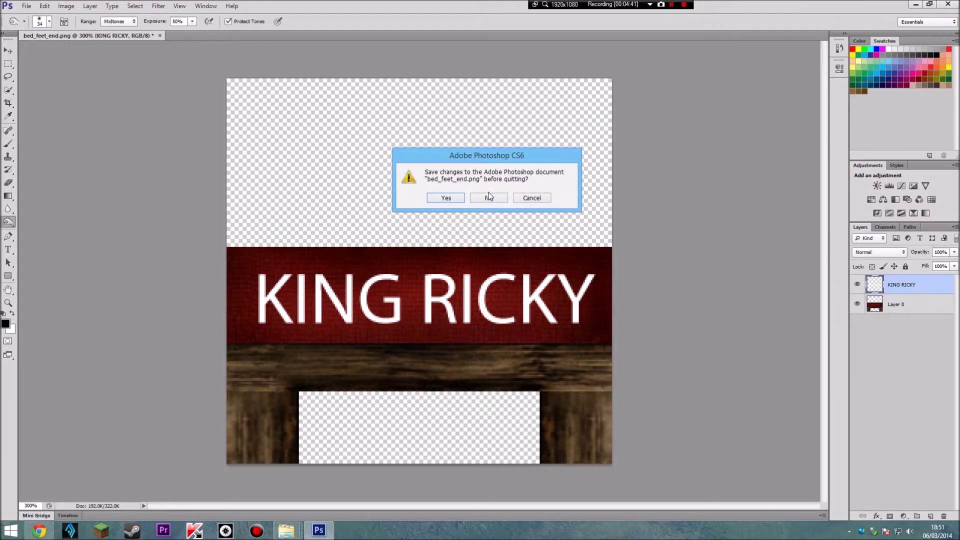
# Step: Quit Photoshop without saving, then restore and shorten the blocks folder window
pyautogui.click(481, 203)
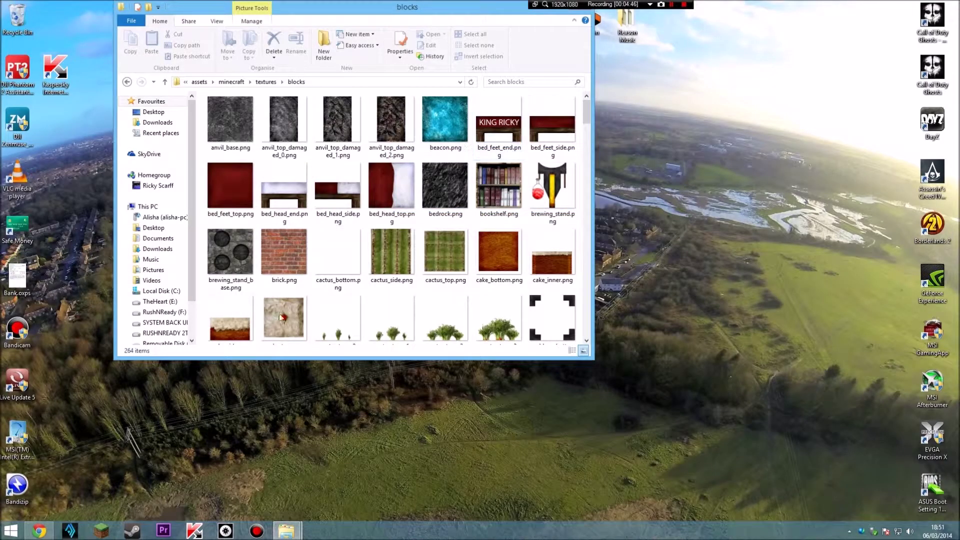
pyautogui.click(103, 531)
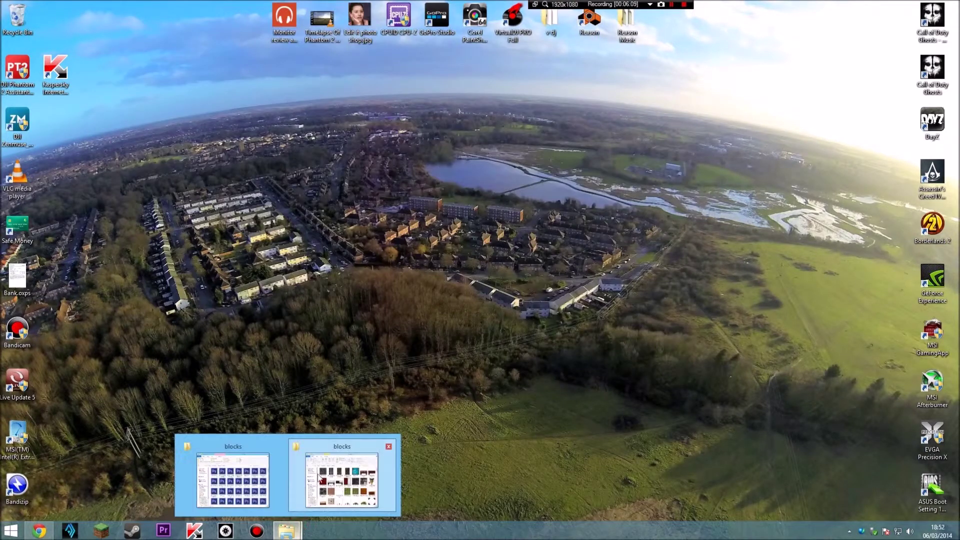
pyautogui.click(345, 473)
pyautogui.moveTo(390, 76); pyautogui.dragTo(957, 140)
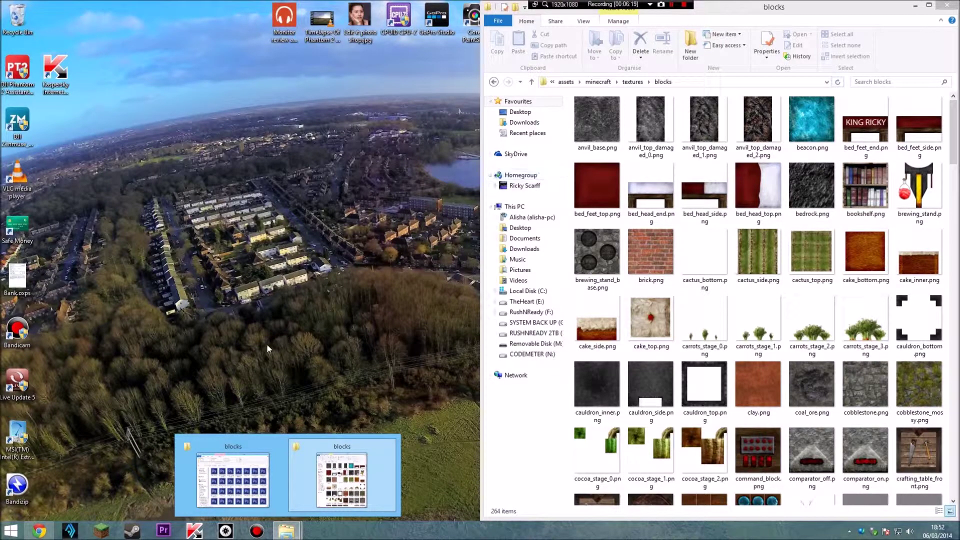
# Step: Back out to Downloads and open the LB Photo Realism zip's assets folder
pyautogui.click(235, 442)
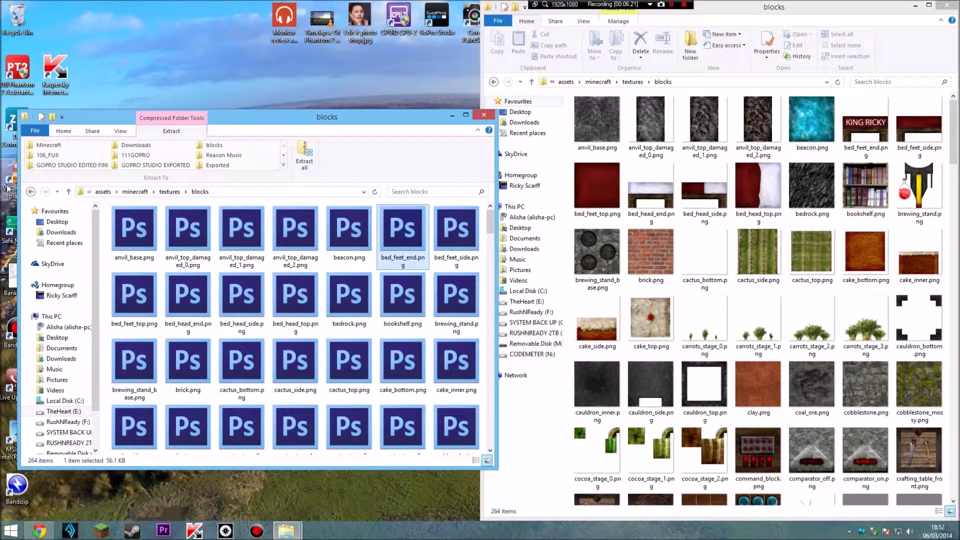
pyautogui.click(30, 192)
pyautogui.click(30, 192)
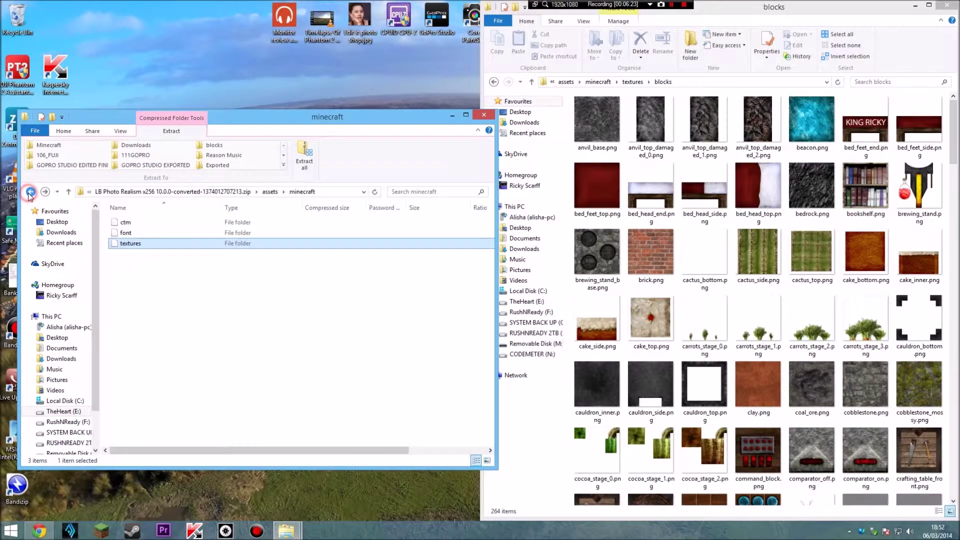
pyautogui.click(31, 192)
pyautogui.click(31, 192)
pyautogui.click(31, 192)
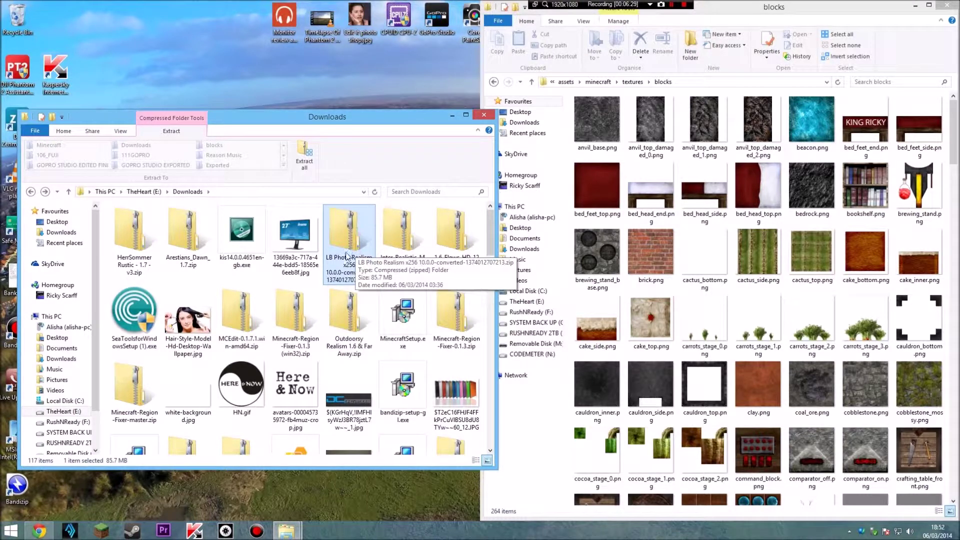
pyautogui.doubleClick(333, 239)
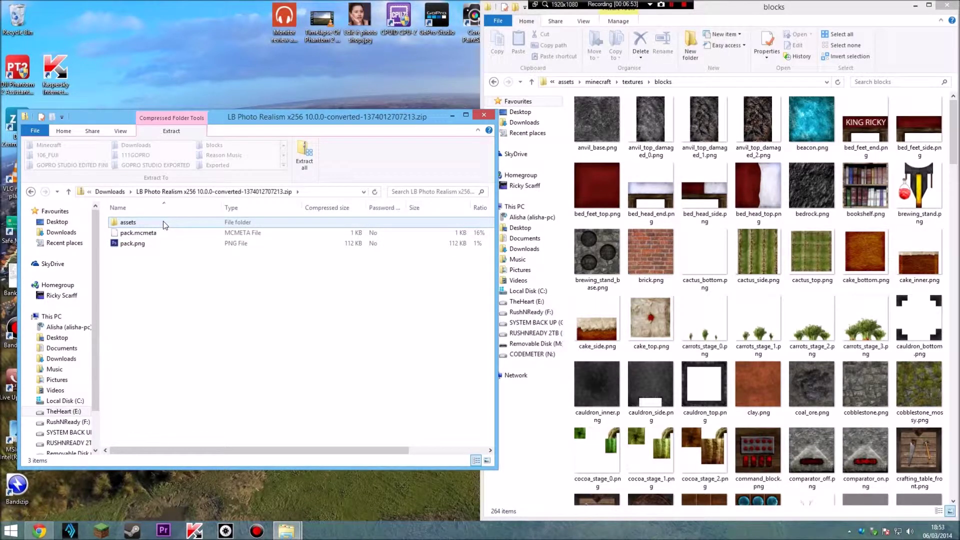
pyautogui.doubleClick(163, 221)
# Step: Copy the zip's original bed_feet_end.png from minecraft\textures\blocks over the edited one
pyautogui.doubleClick(163, 221)
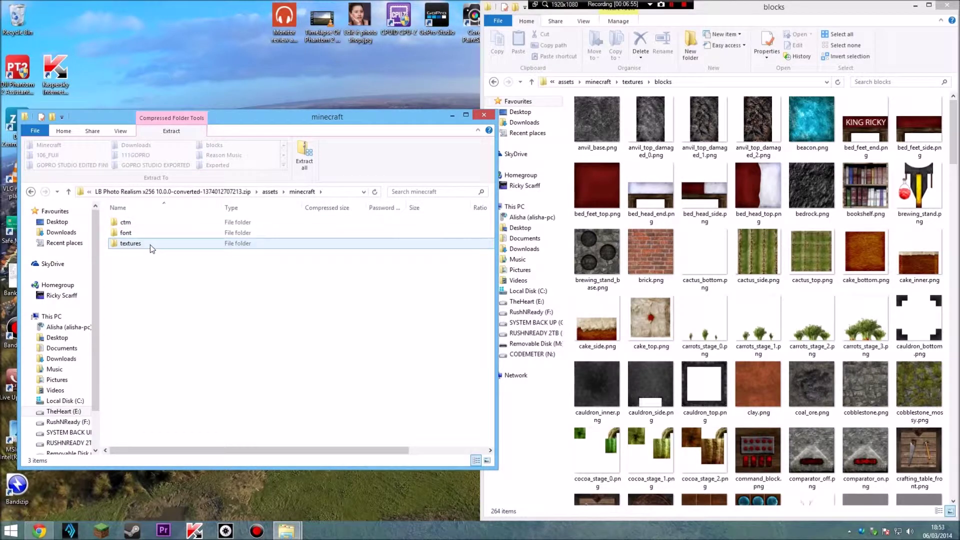
pyautogui.doubleClick(150, 244)
pyautogui.doubleClick(152, 226)
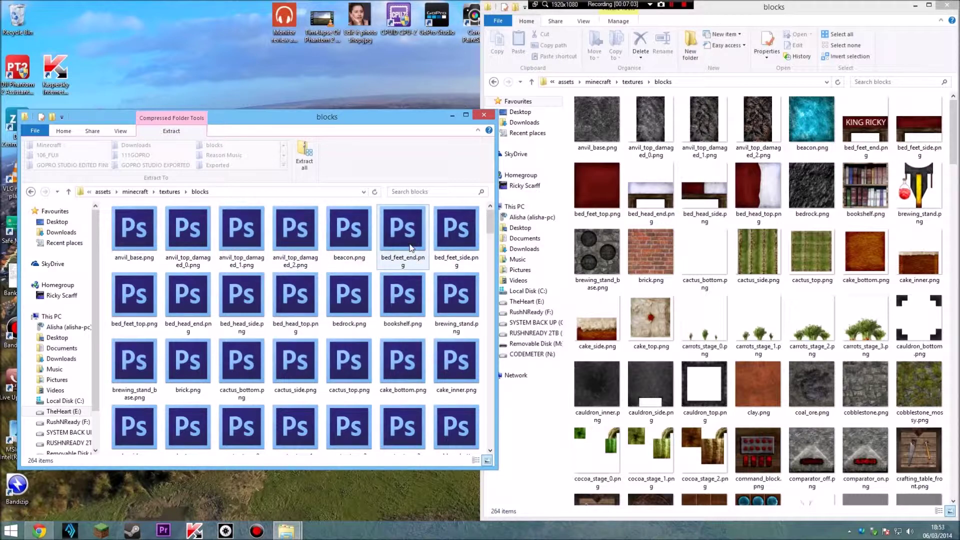
pyautogui.moveTo(404, 242); pyautogui.dragTo(865, 125)
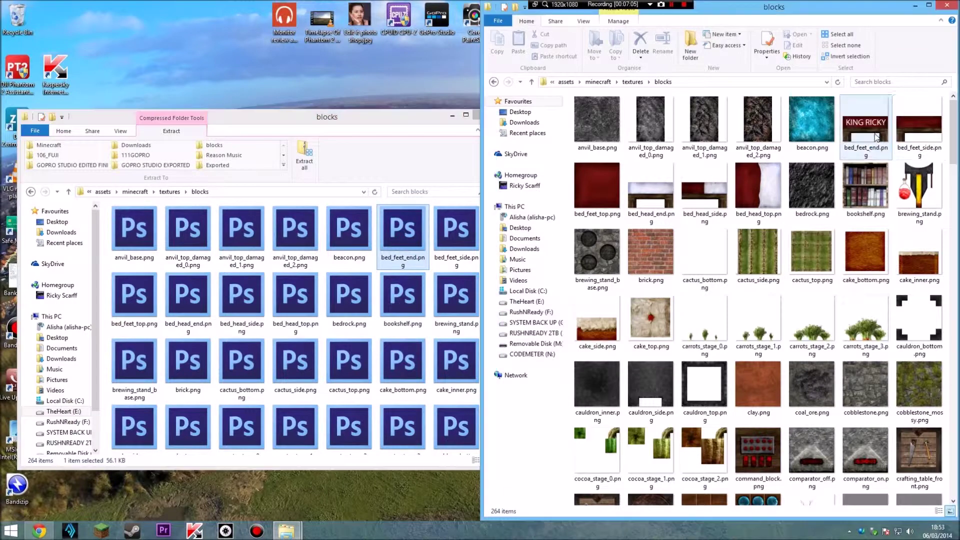
pyautogui.click(449, 198)
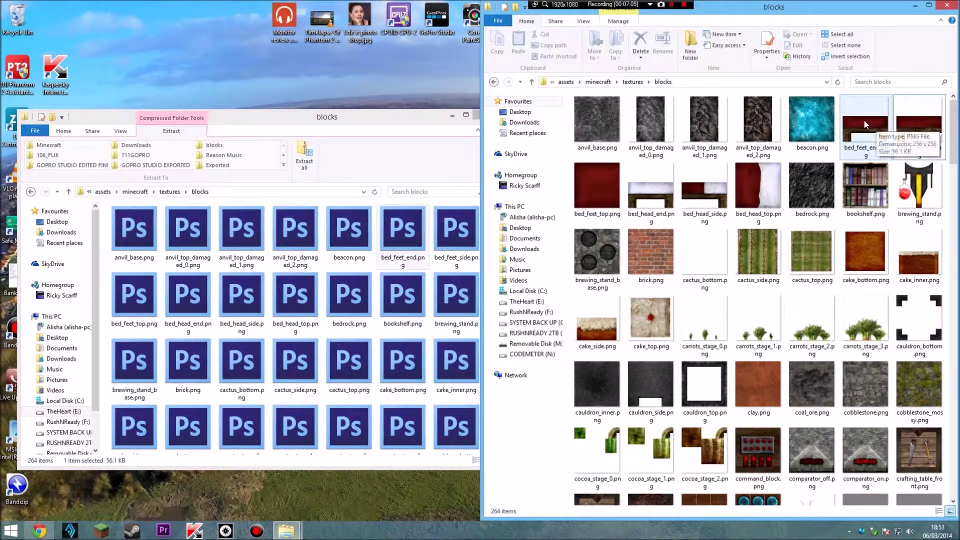
pyautogui.press('Delete')
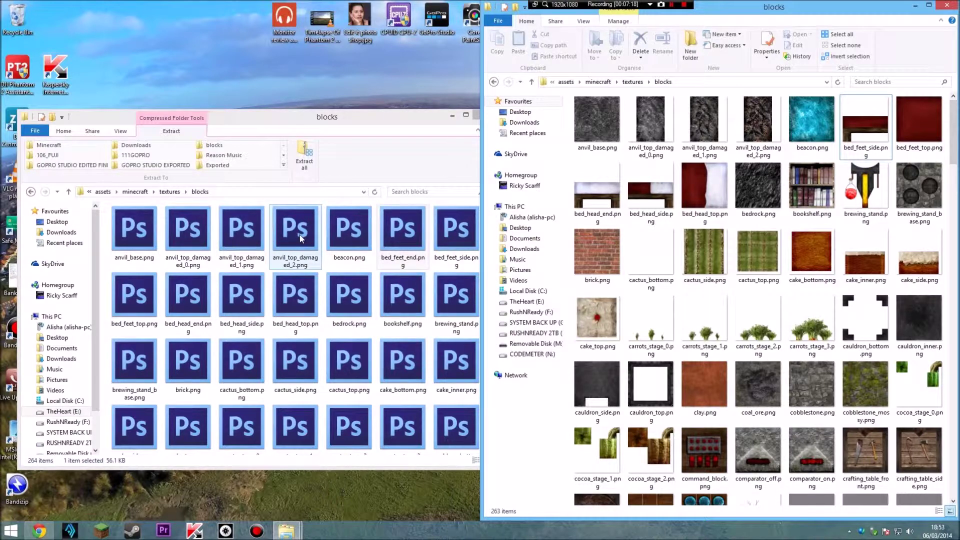
pyautogui.moveTo(395, 239); pyautogui.dragTo(865, 135)
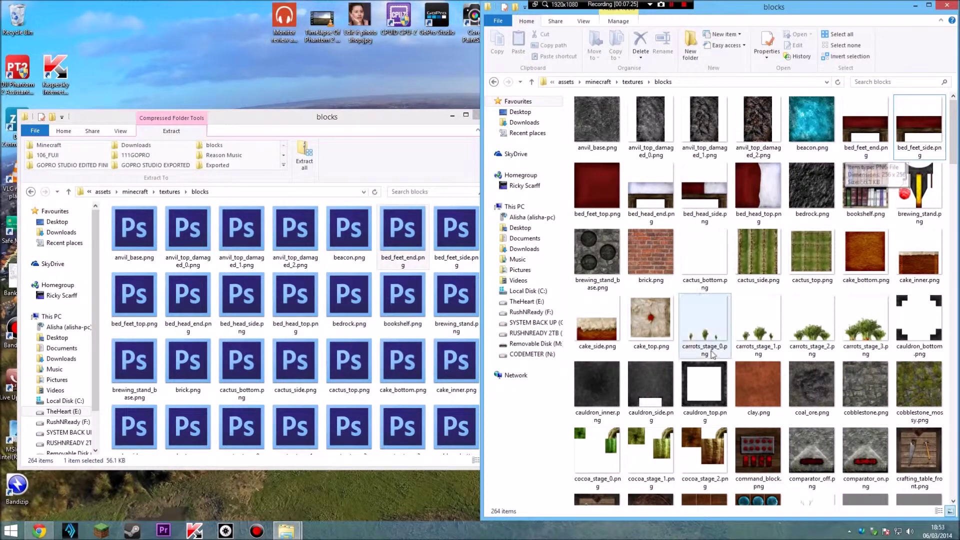
# Step: Scroll down the blocks folder until the destroy_stage crack textures are visible
pyautogui.scroll(-3, 745, 250)
pyautogui.scroll(-1, 748, 251)
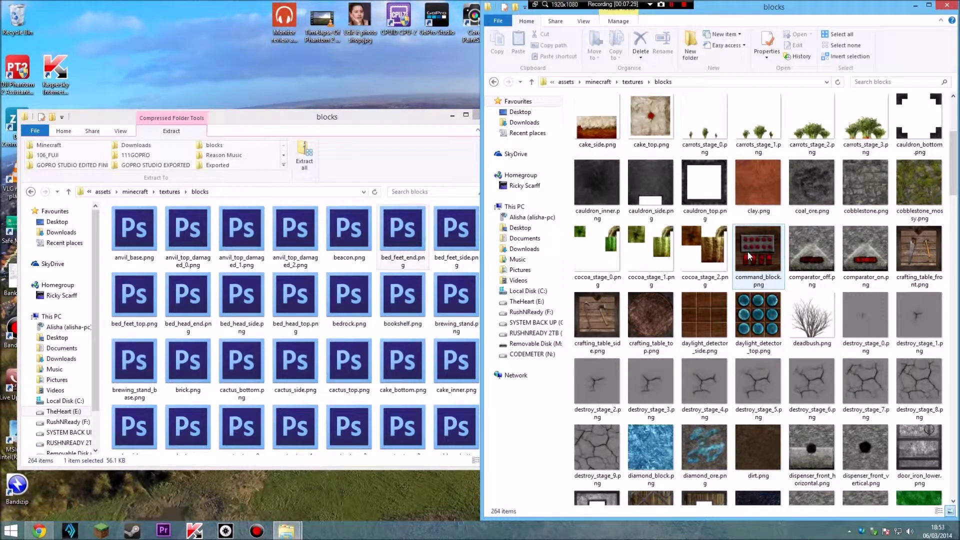
pyautogui.moveTo(748, 253)
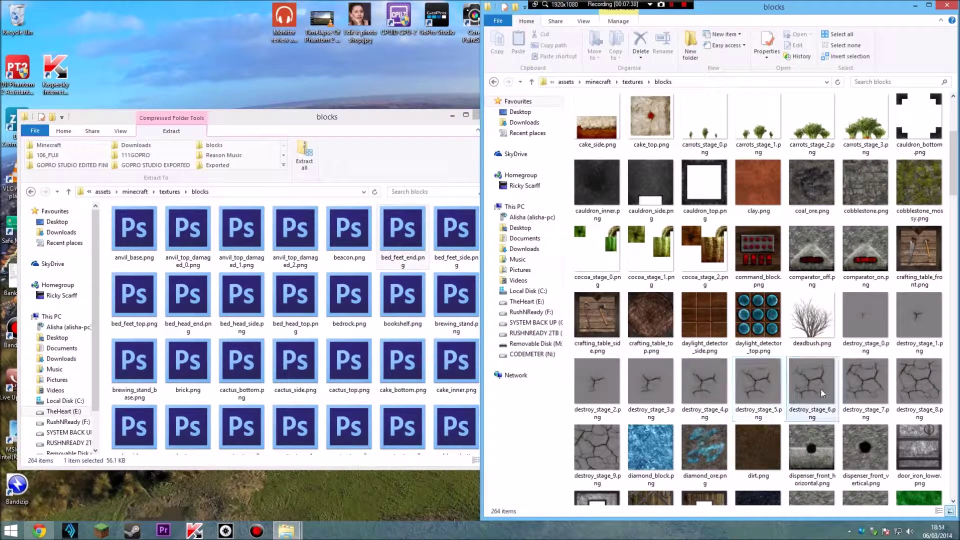
pyautogui.moveTo(863, 327)
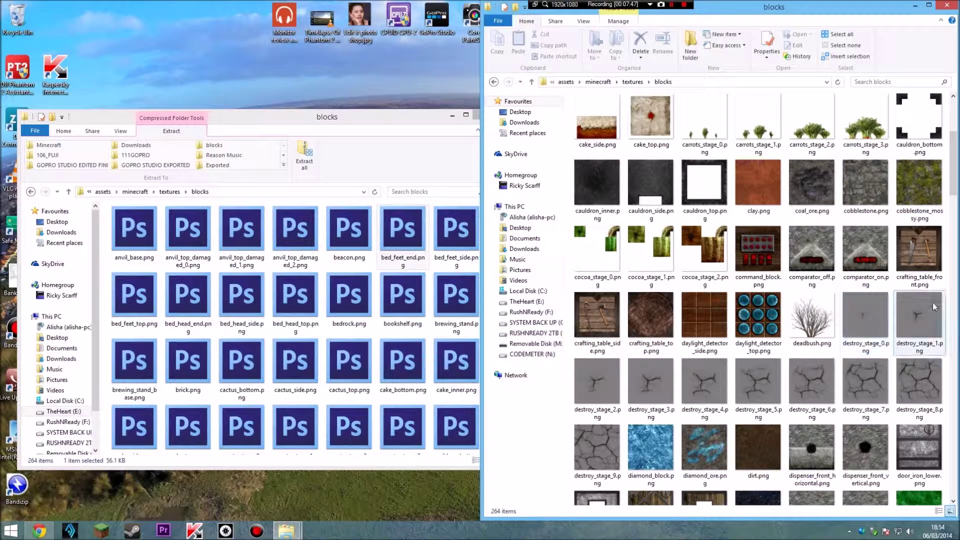
pyautogui.scroll(-3, 819, 398)
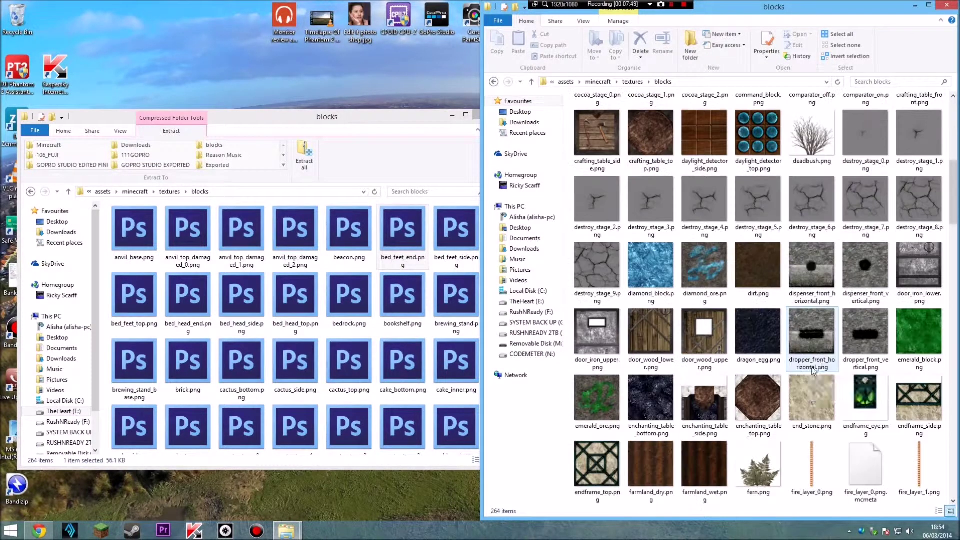
# Step: Scroll to the destroy_stage rows showing stages 0–4 lettered BREAK, and open destroy_stage_6.png in Photoshop
pyautogui.click(686, 4)
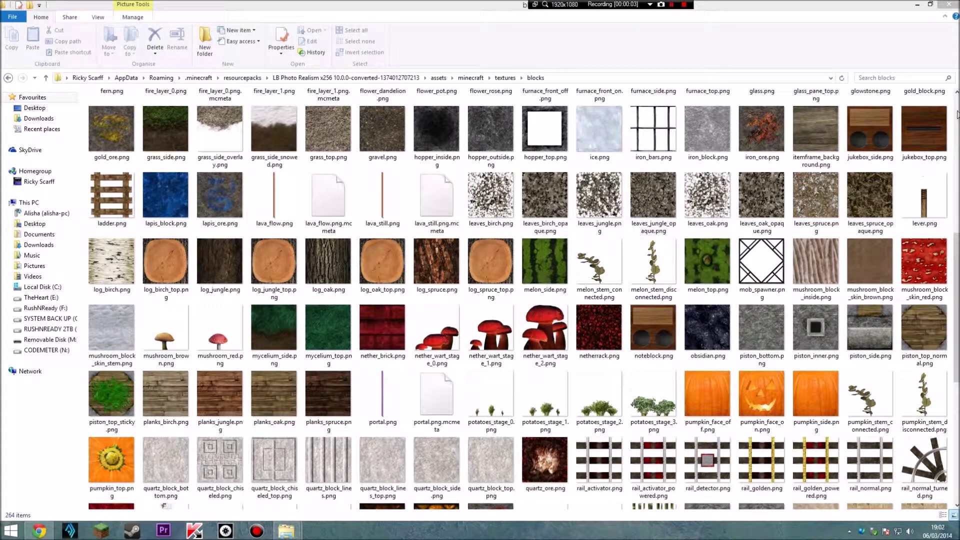
pyautogui.scroll(3, 957, 115)
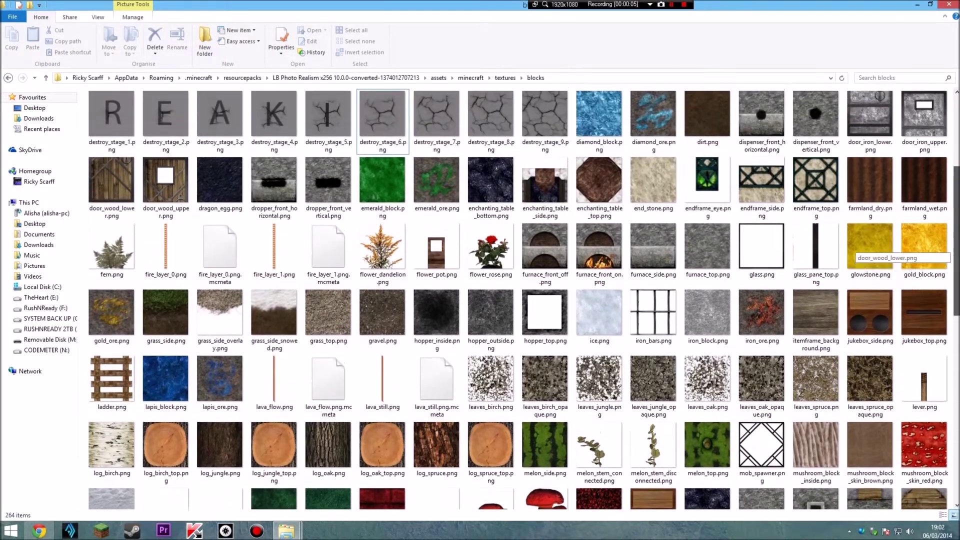
pyautogui.scroll(3, 524, 299)
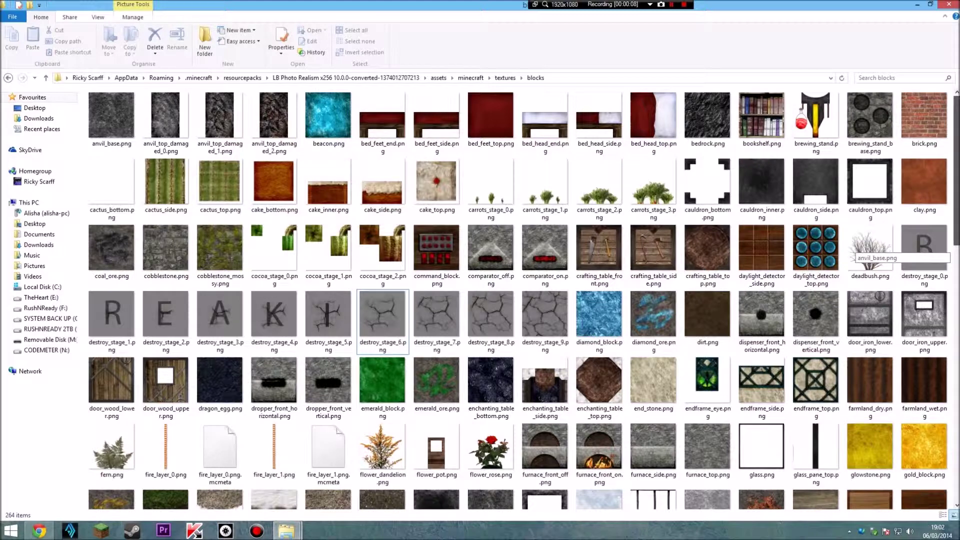
pyautogui.scroll(-1, 524, 299)
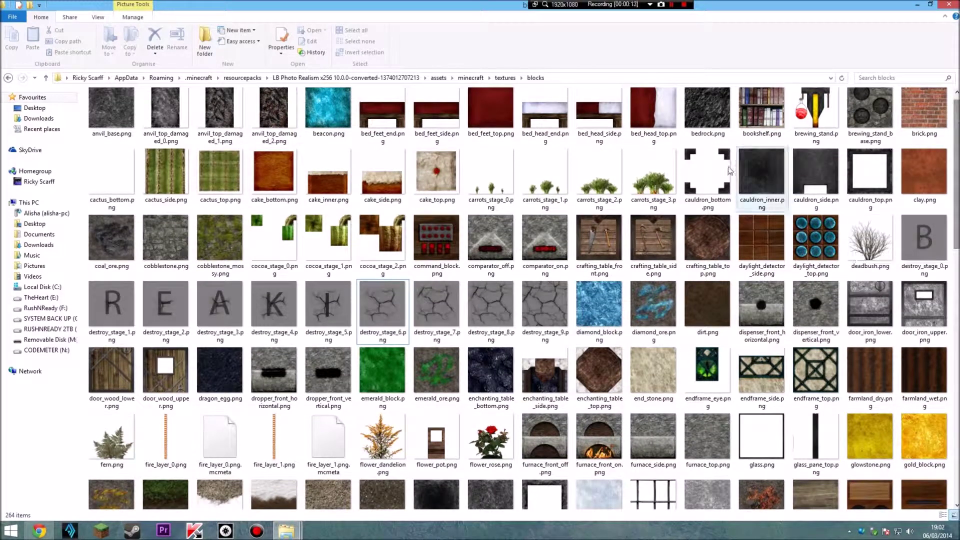
pyautogui.doubleClick(381, 302)
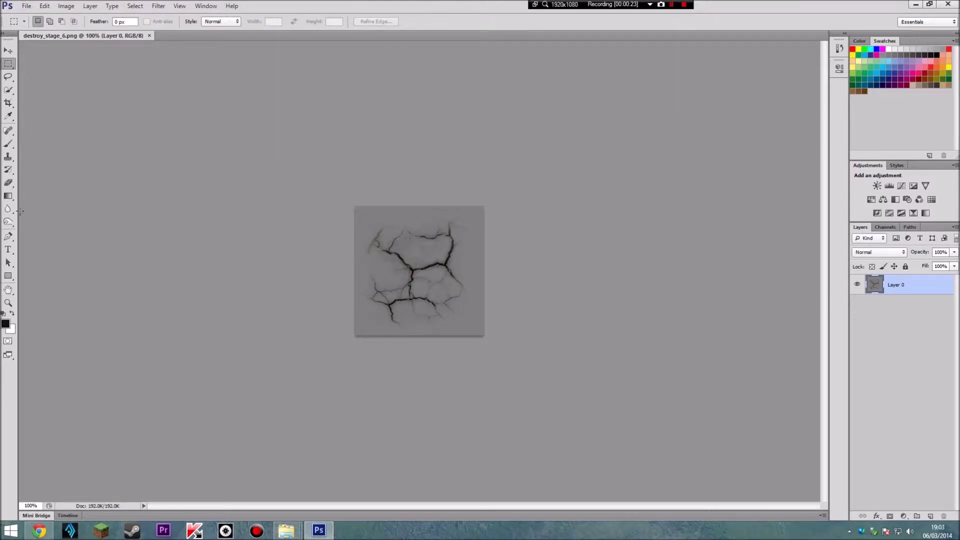
# Step: Type a large black N in a text box over the destroy_stage_6 texture
pyautogui.click(8, 250)
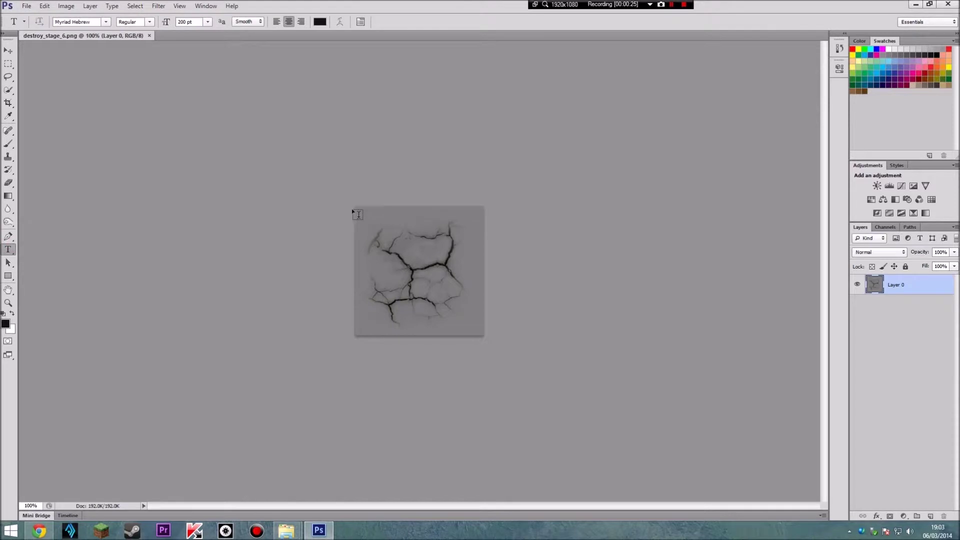
pyautogui.moveTo(356, 207); pyautogui.dragTo(484, 336)
pyautogui.moveTo(509, 26); pyautogui.dragTo(486, 26)
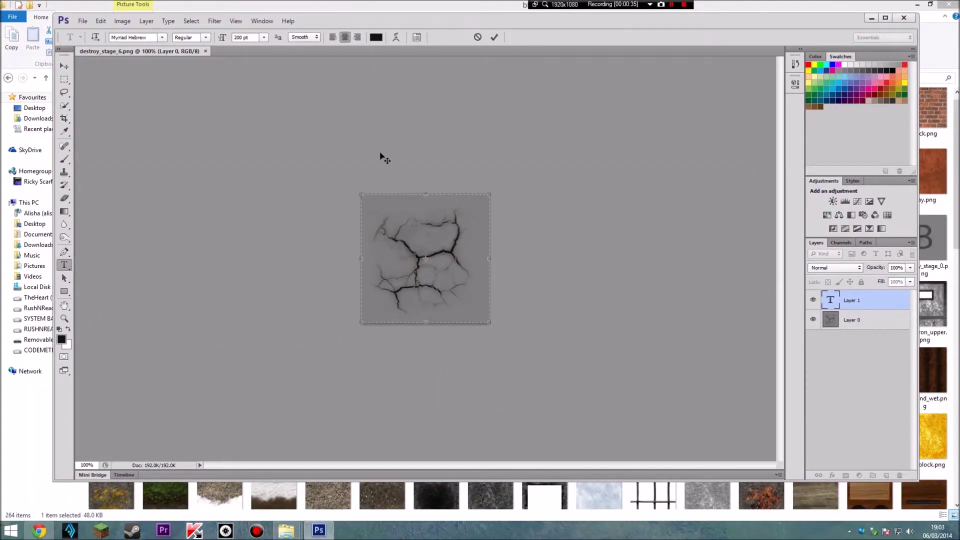
pyautogui.write('N')
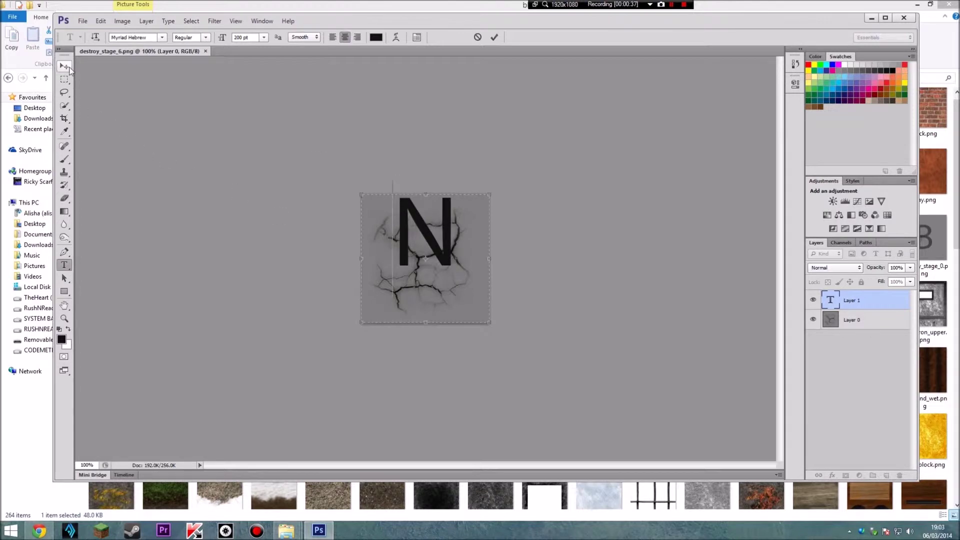
# Step: Lower the N onto the cracks and fade its layer to 73% opacity
pyautogui.click(64, 66)
pyautogui.moveTo(431, 235); pyautogui.dragTo(432, 266)
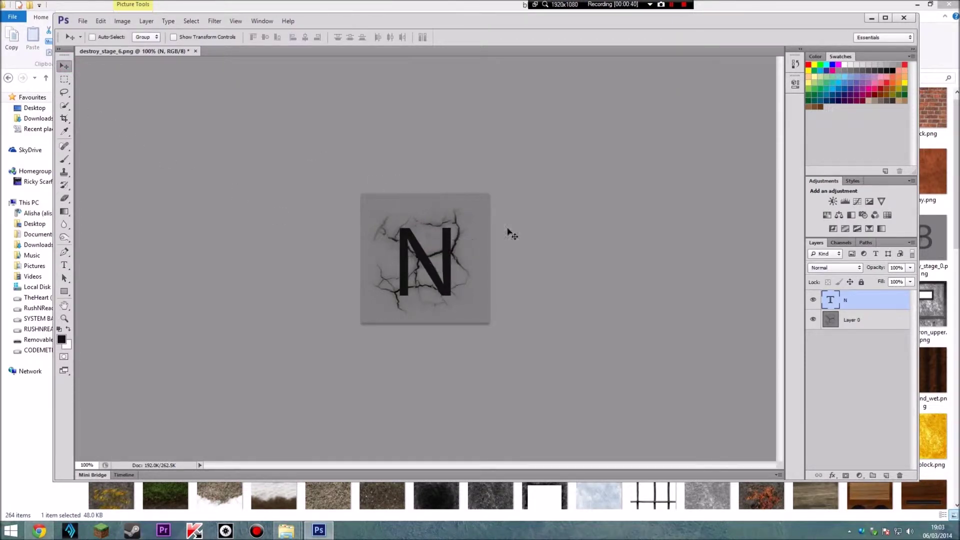
pyautogui.click(910, 268)
pyautogui.moveTo(894, 281)
pyautogui.mouseDown()
pyautogui.moveTo(885, 281)
pyautogui.moveTo(898, 282)
pyautogui.mouseUp()
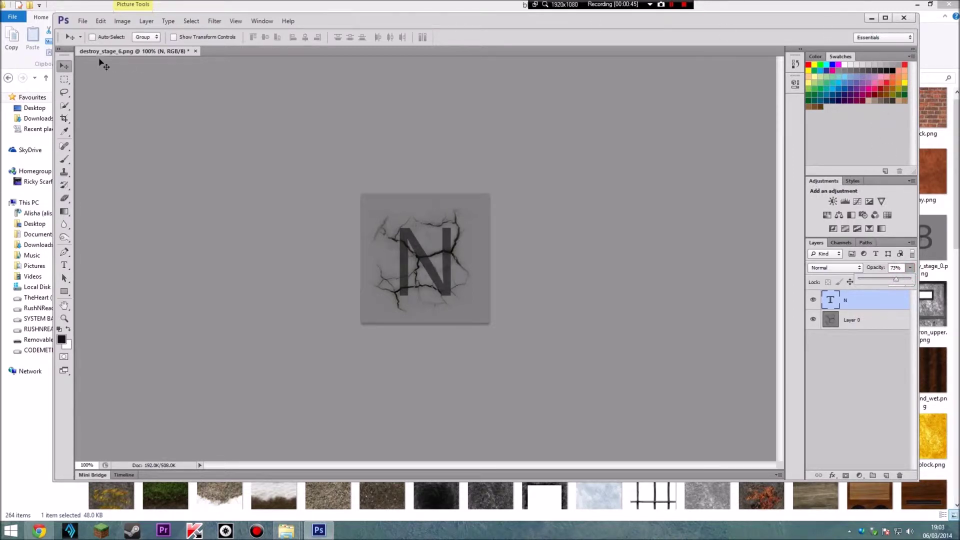
pyautogui.click(82, 21)
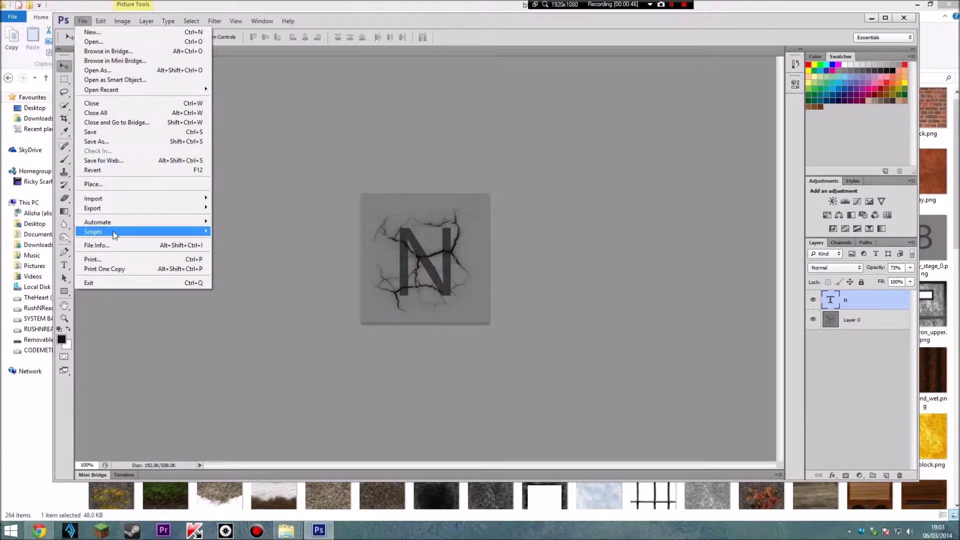
# Step: Save the N texture as PNG over destroy_stage_6.png, then quit Photoshop without keeping the layers
pyautogui.click(124, 134)
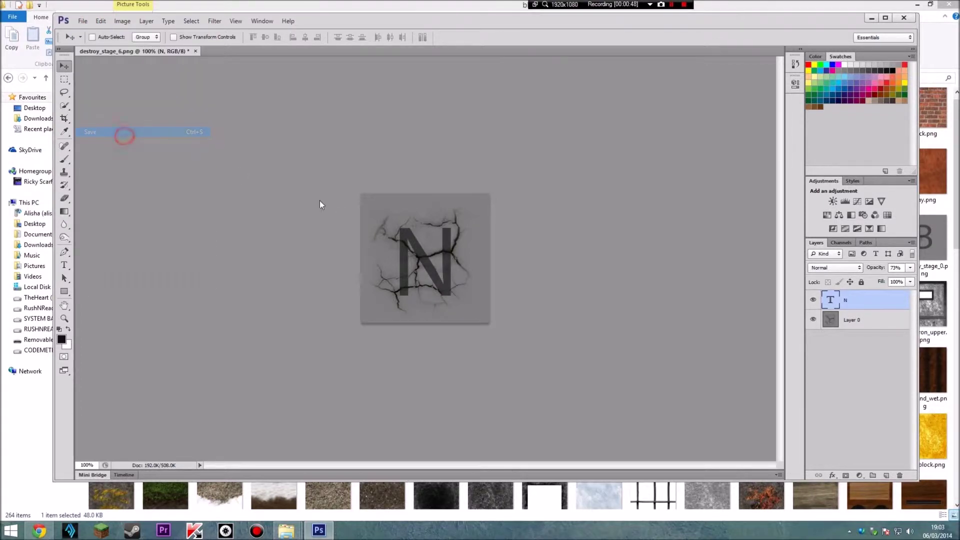
pyautogui.click(477, 263)
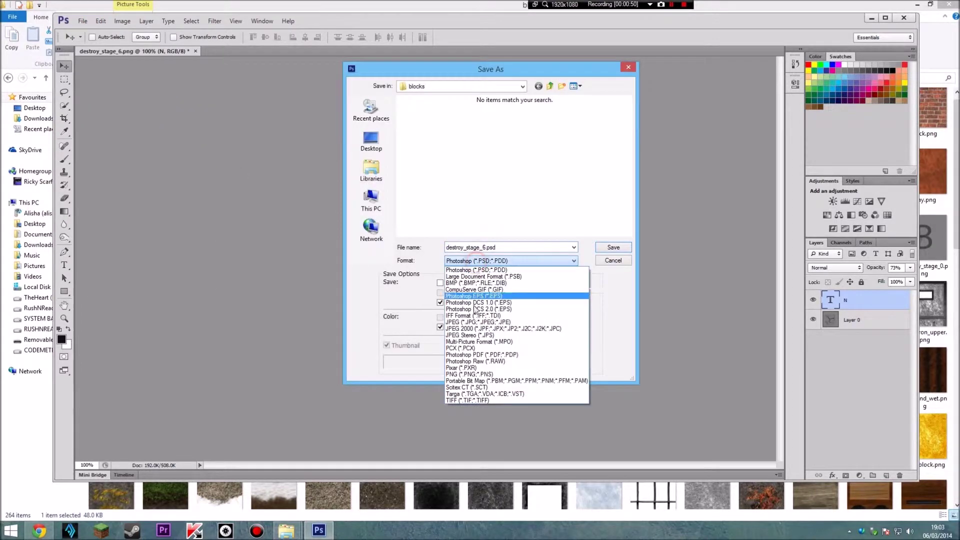
pyautogui.click(475, 381)
pyautogui.click(612, 248)
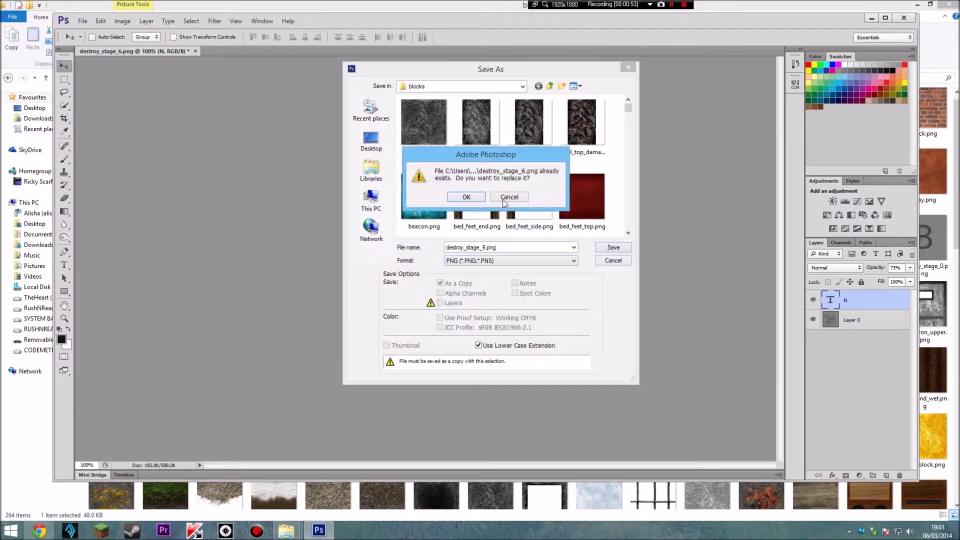
pyautogui.click(466, 190)
pyautogui.click(508, 165)
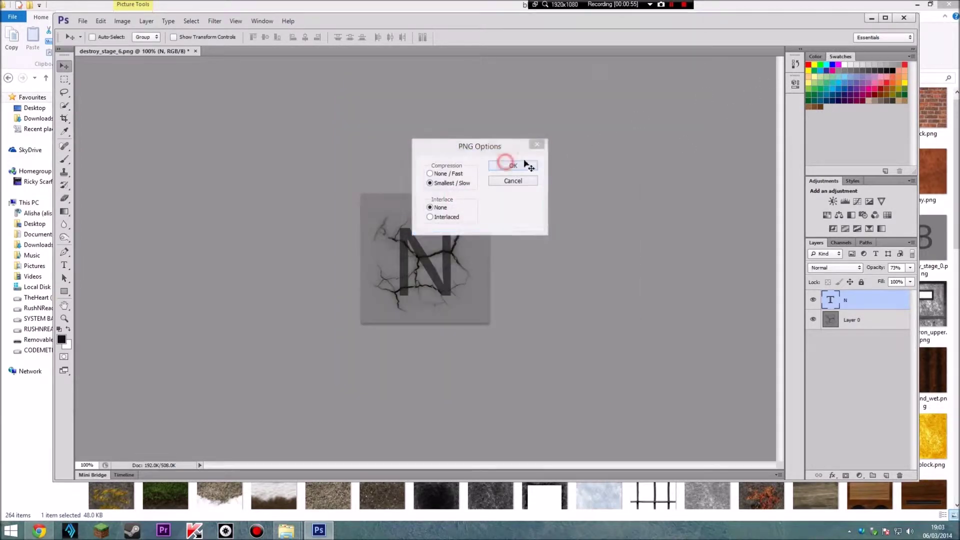
pyautogui.click(907, 19)
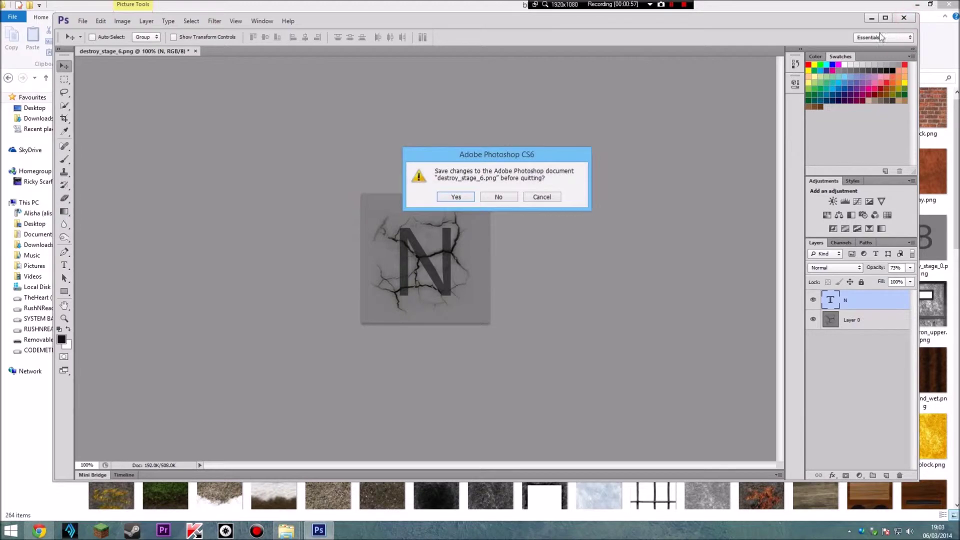
pyautogui.click(498, 195)
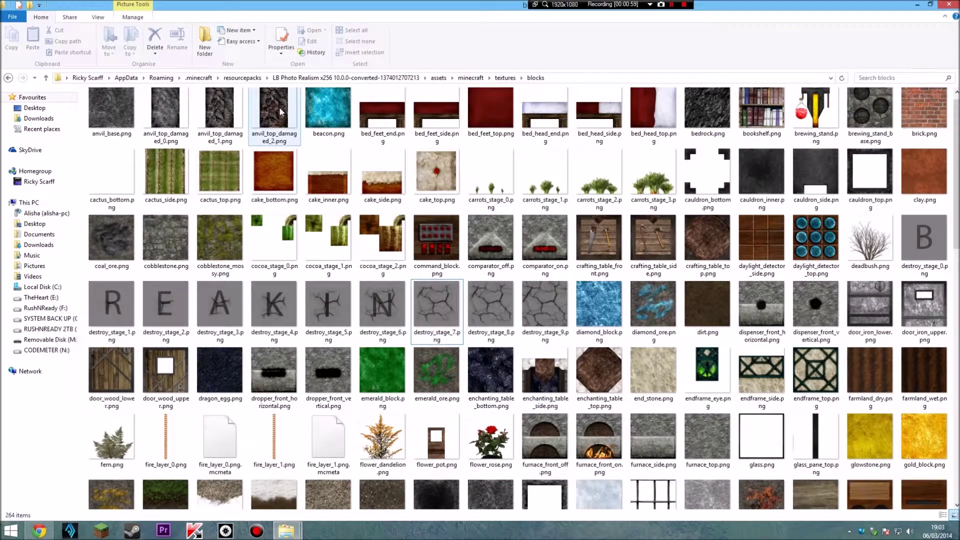
# Step: Scroll up to destroy_stage_7.png in the blocks folder and open it in Photoshop
pyautogui.scroll(1, 300, 210)
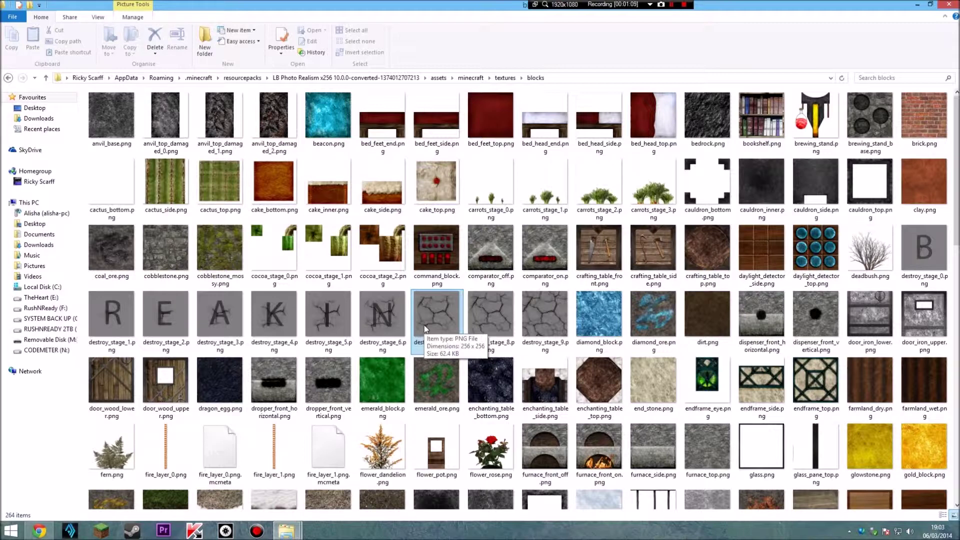
pyautogui.rightClick(425, 329)
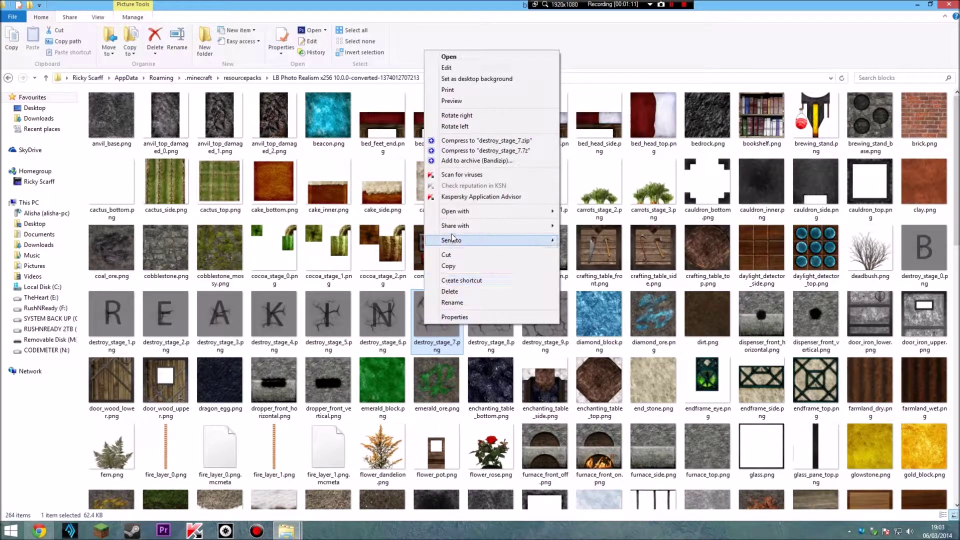
pyautogui.doubleClick(423, 322)
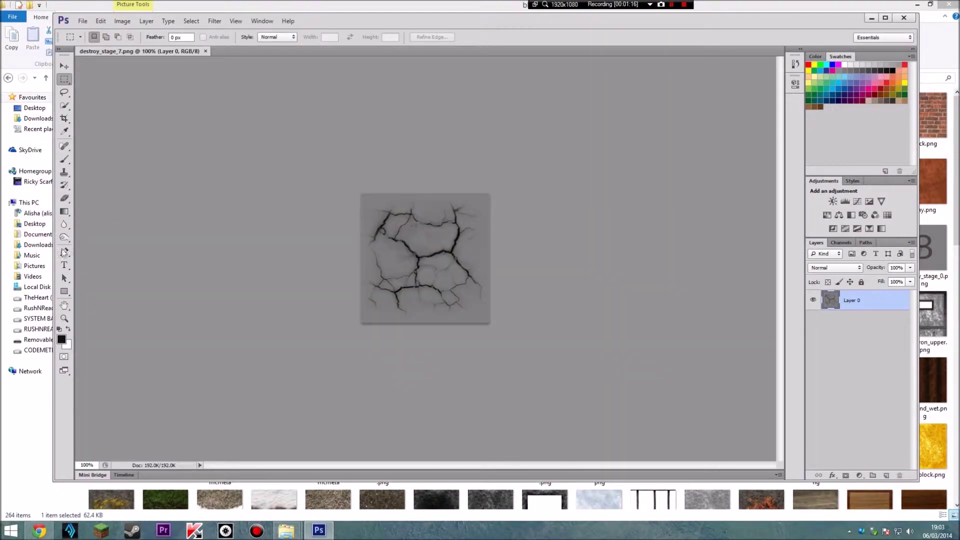
pyautogui.click(64, 265)
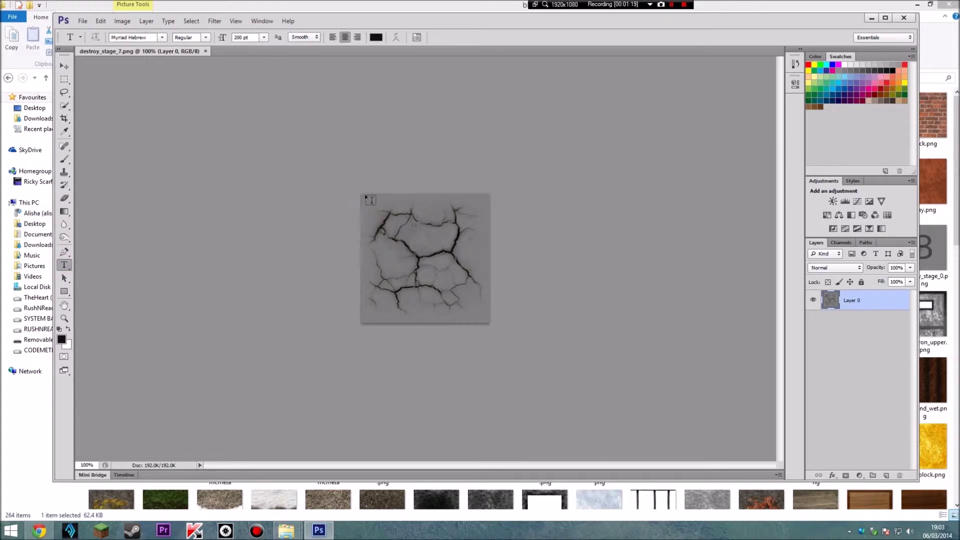
# Step: Type a large black G in a text box spanning the destroy_stage_7 texture
pyautogui.moveTo(362, 195); pyautogui.dragTo(490, 326)
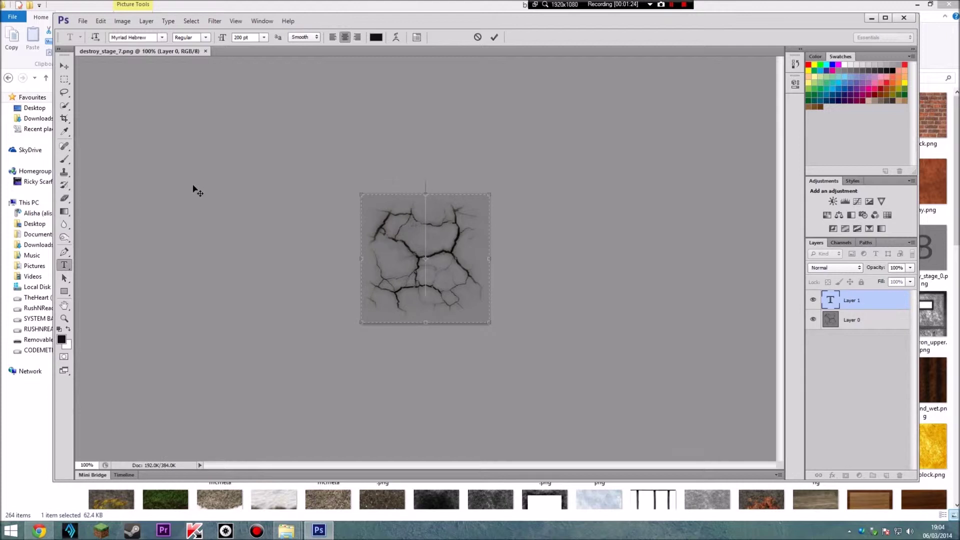
pyautogui.write('G')
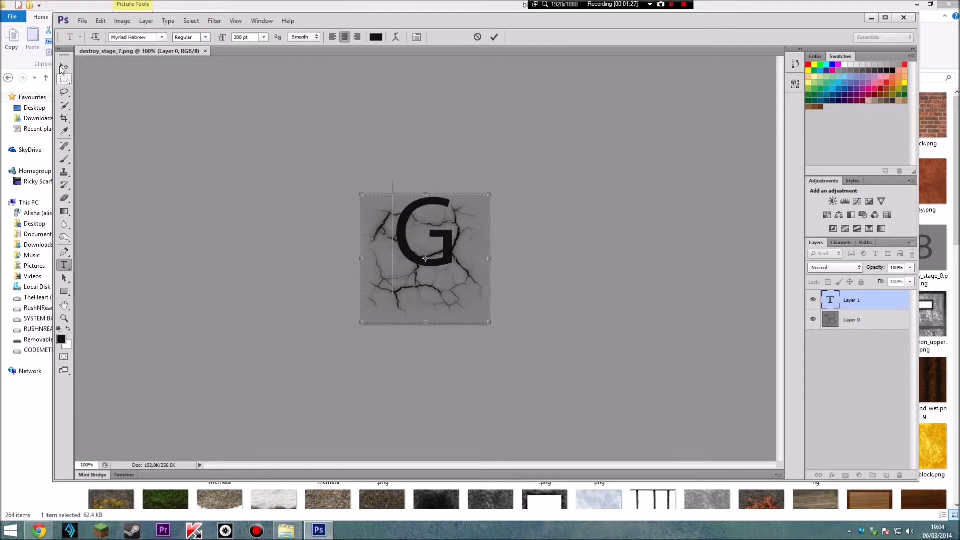
pyautogui.click(64, 66)
# Step: Shift the G down onto the cracks and fade its layer to 73% opacity
pyautogui.moveTo(404, 242); pyautogui.dragTo(398, 270)
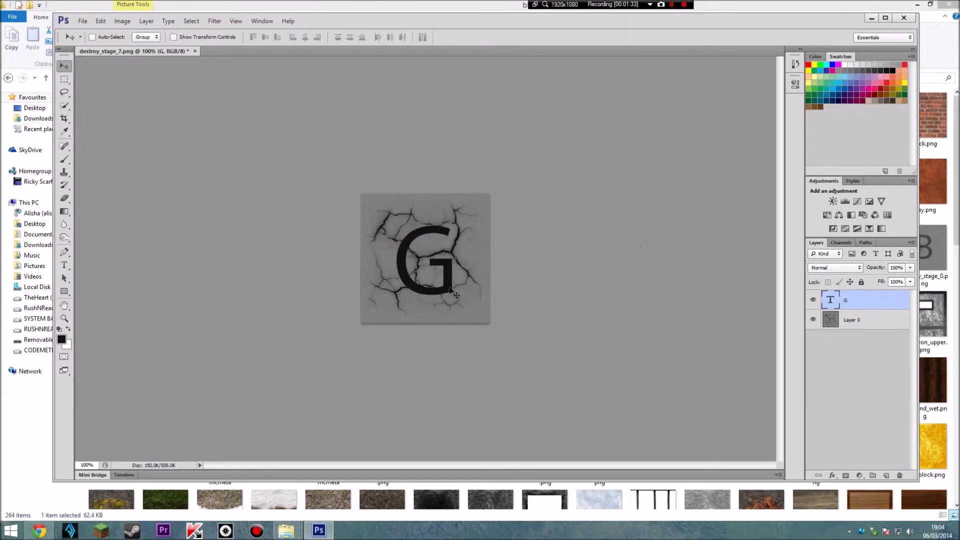
pyautogui.moveTo(450, 287); pyautogui.dragTo(451, 284)
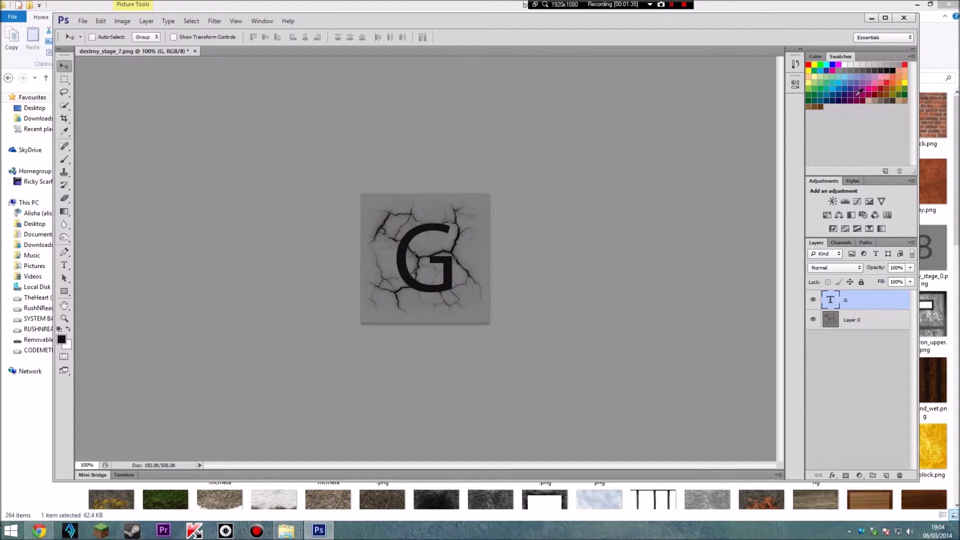
pyautogui.click(909, 268)
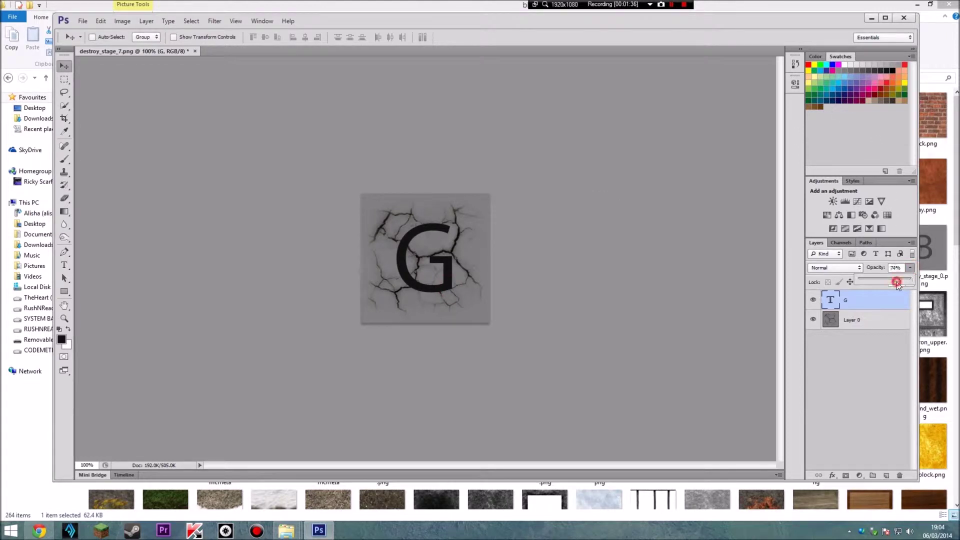
pyautogui.moveTo(897, 284); pyautogui.dragTo(898, 286)
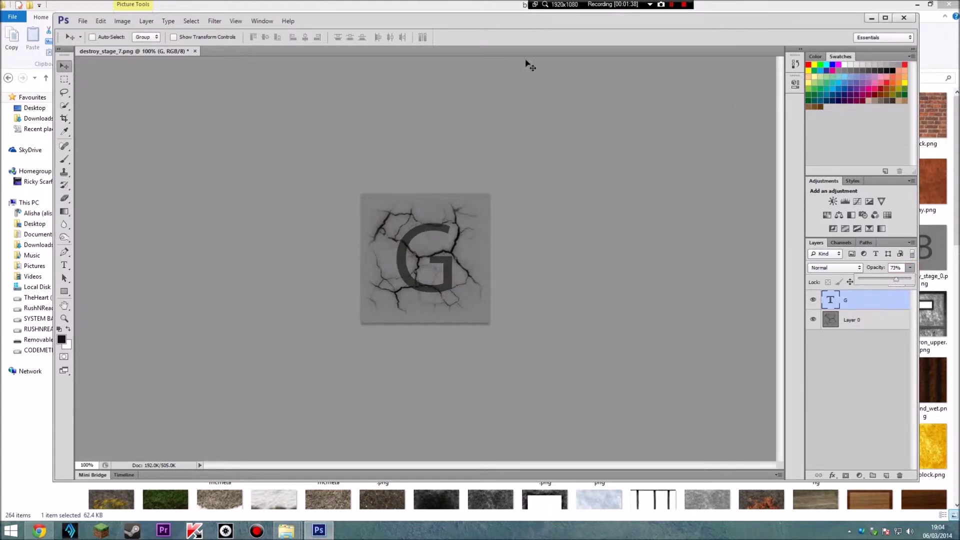
pyautogui.click(76, 21)
# Step: Save the G texture as PNG over destroy_stage_7.png and quit Photoshop without keeping the layers
pyautogui.click(120, 131)
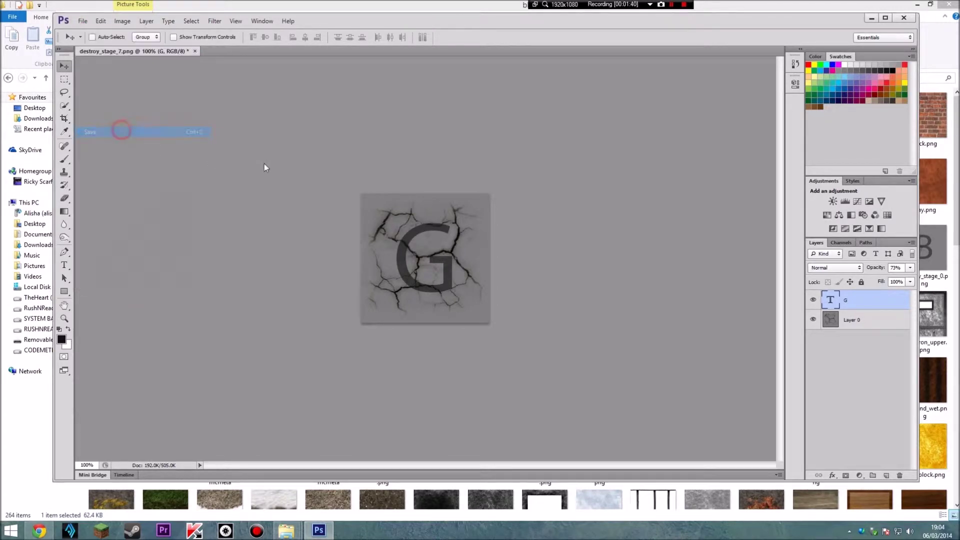
pyautogui.click(540, 260)
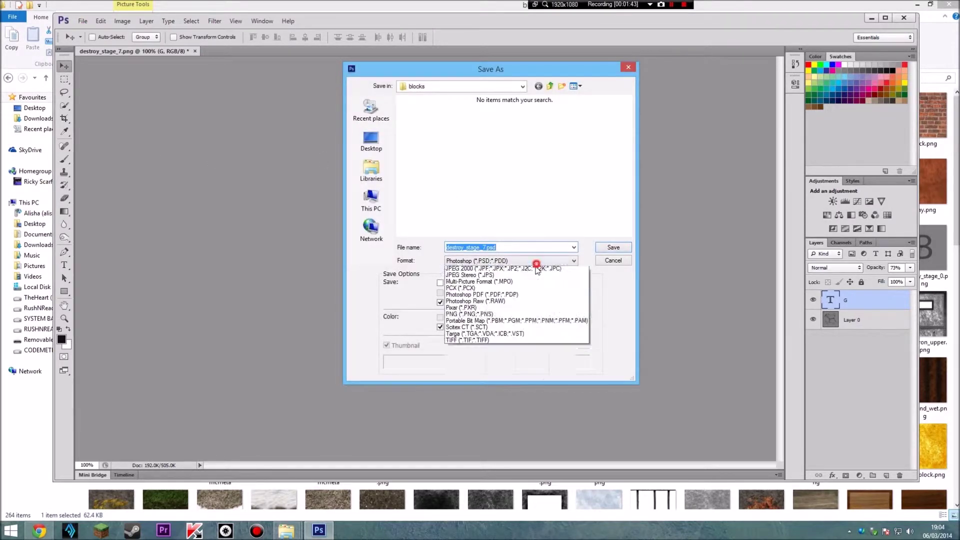
pyautogui.click(479, 375)
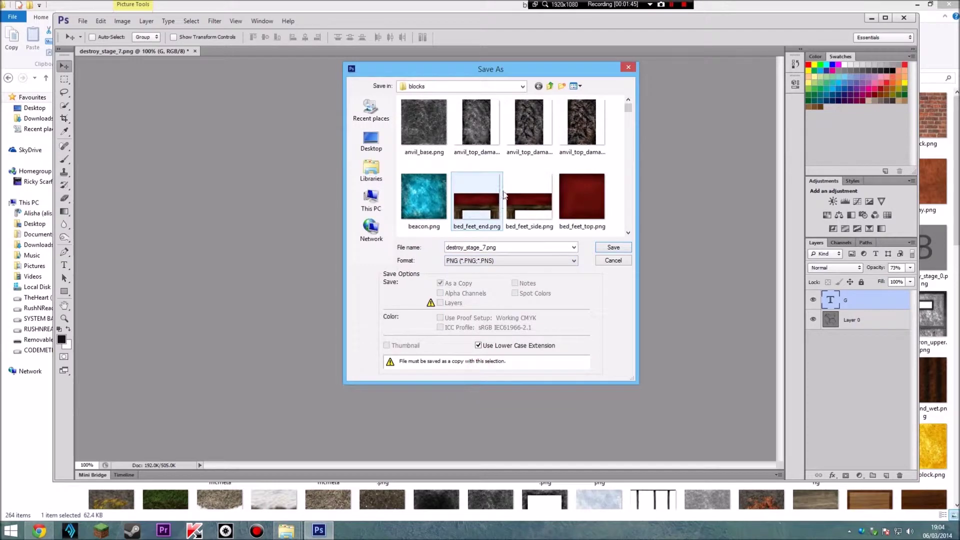
pyautogui.click(614, 248)
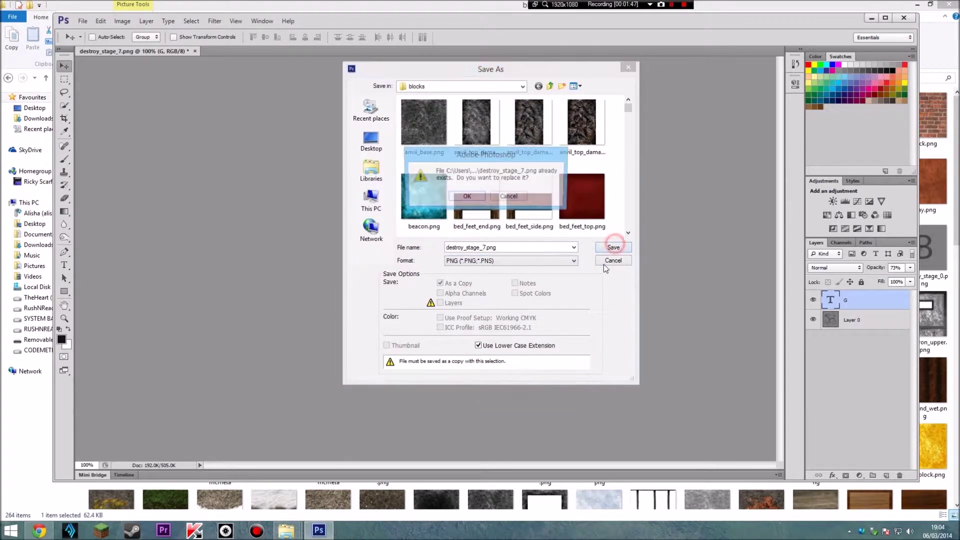
pyautogui.click(475, 198)
pyautogui.click(515, 166)
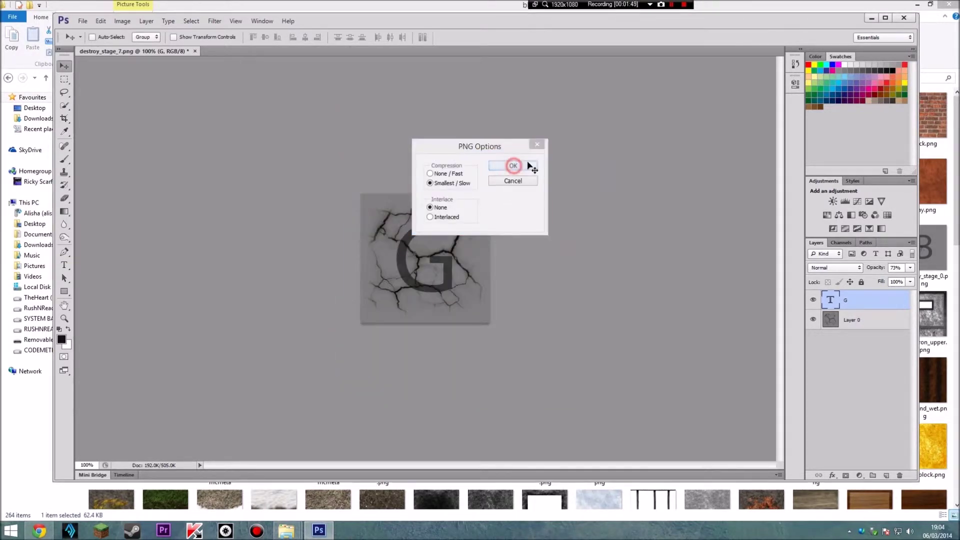
pyautogui.click(904, 17)
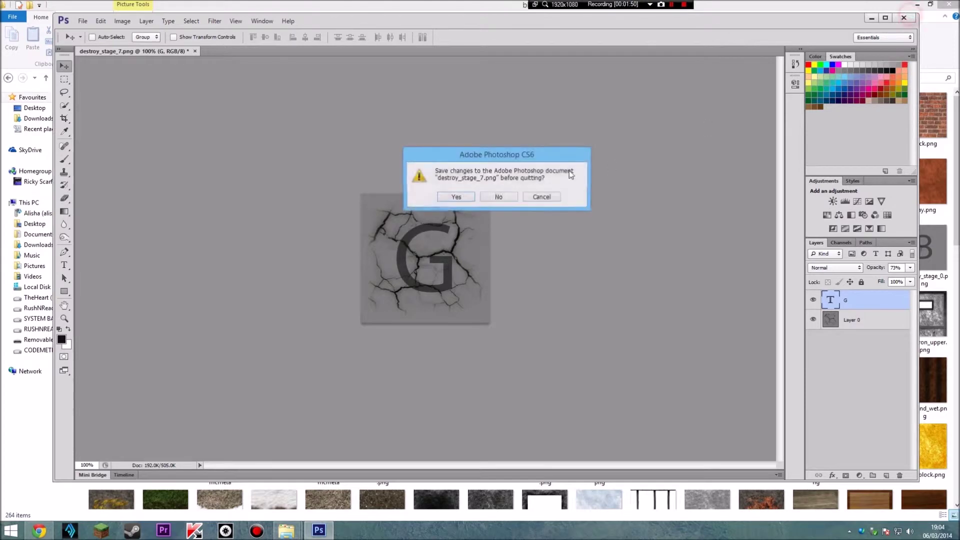
pyautogui.click(498, 197)
pyautogui.click(490, 316)
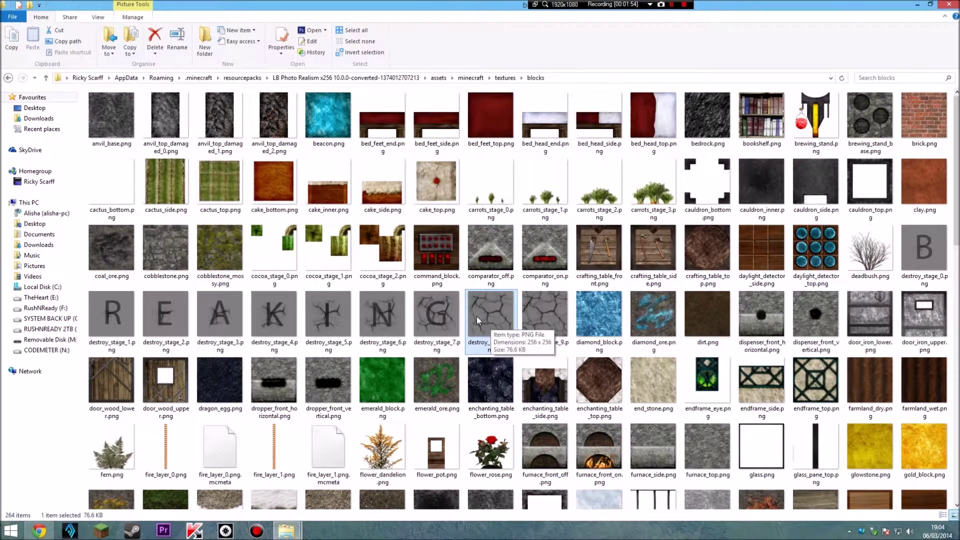
# Step: Open destroy_stage_8.png from the blocks folder in Photoshop
pyautogui.rightClick(492, 318)
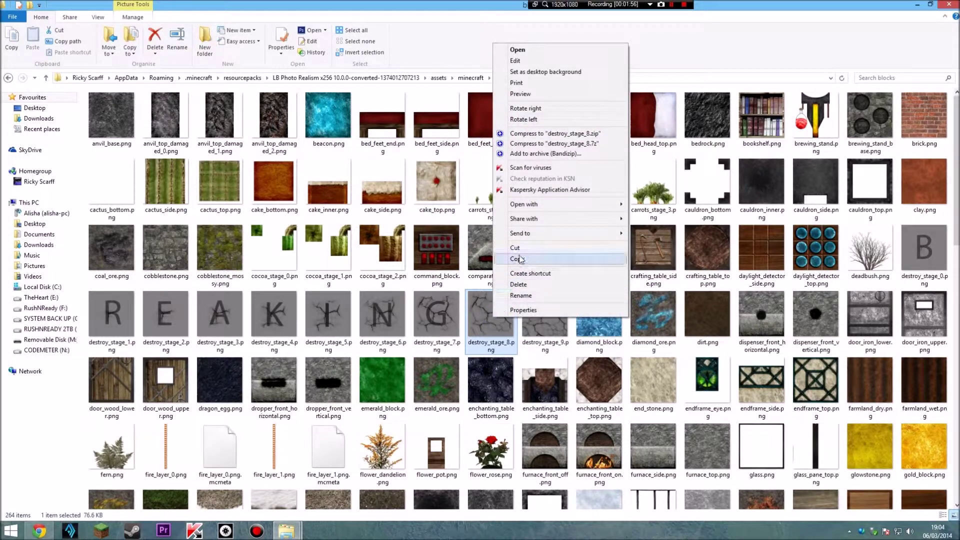
pyautogui.doubleClick(466, 305)
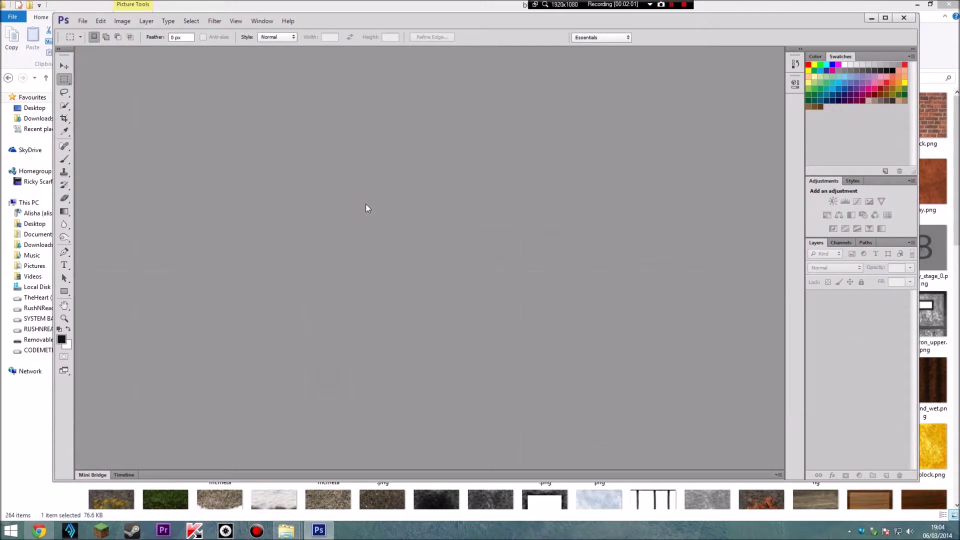
# Step: Type a large black B on the destroy_stage_8 texture and move it lower onto the cracks
pyautogui.click(65, 266)
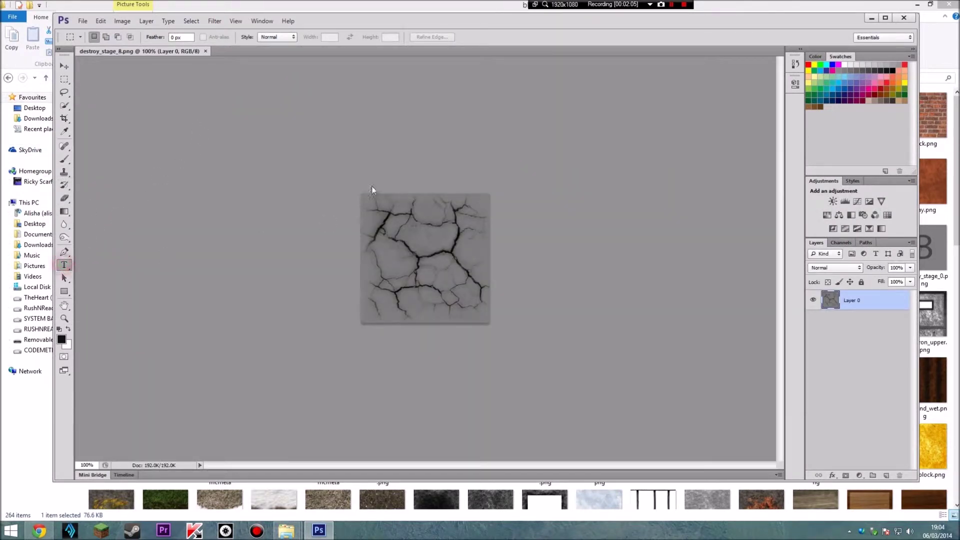
pyautogui.moveTo(362, 195); pyautogui.dragTo(490, 328)
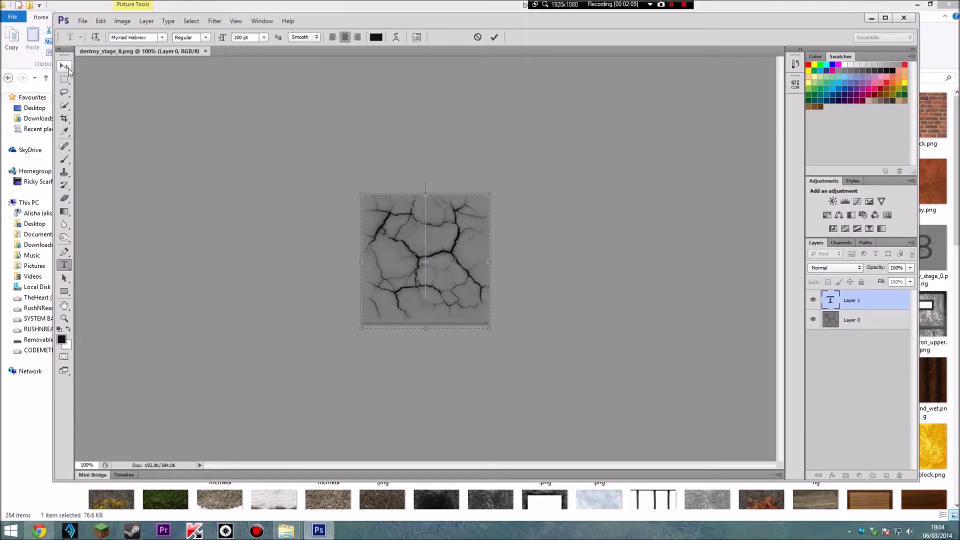
pyautogui.click(424, 246)
pyautogui.write('B')
pyautogui.click(64, 66)
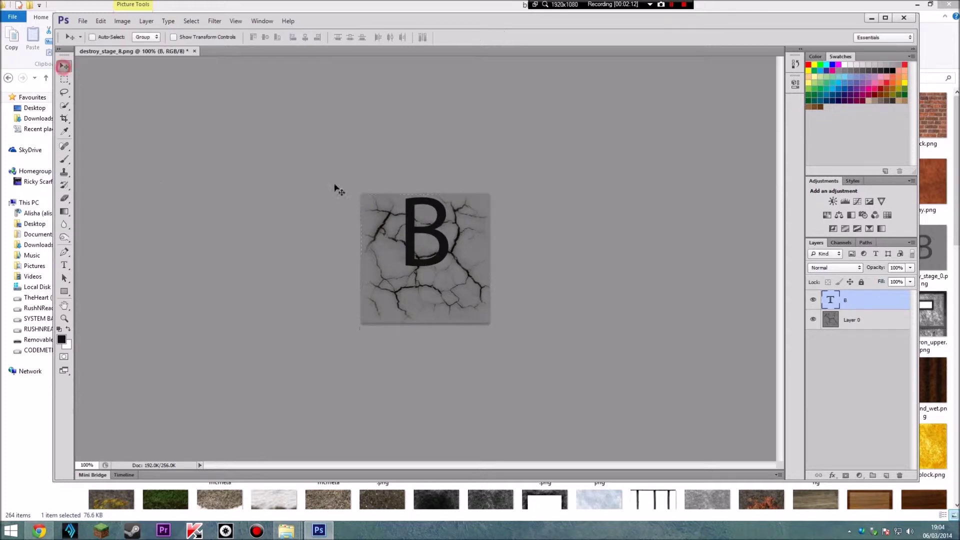
pyautogui.moveTo(426, 231); pyautogui.dragTo(429, 259)
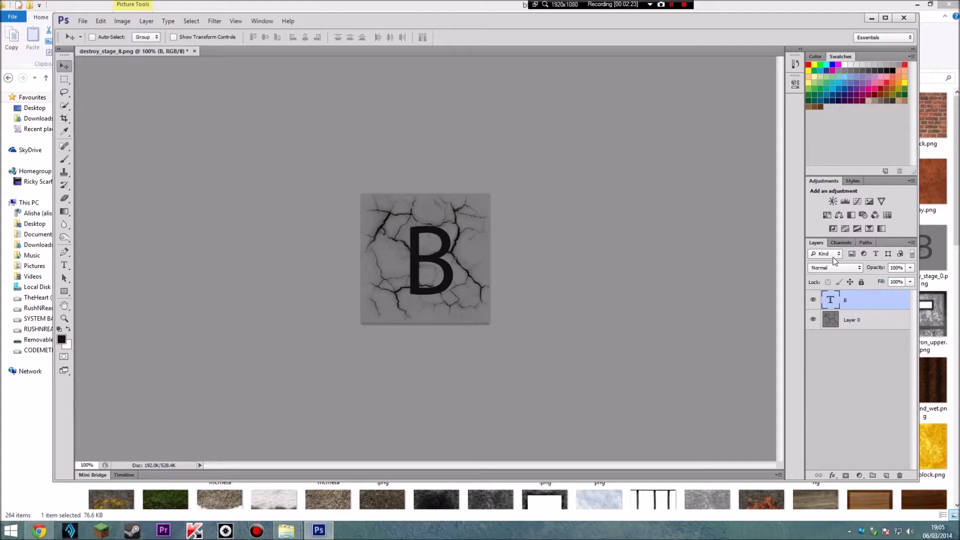
# Step: Save it as PNG replacing destroy_stage_8.png, then quit Photoshop without keeping the layers
pyautogui.click(82, 21)
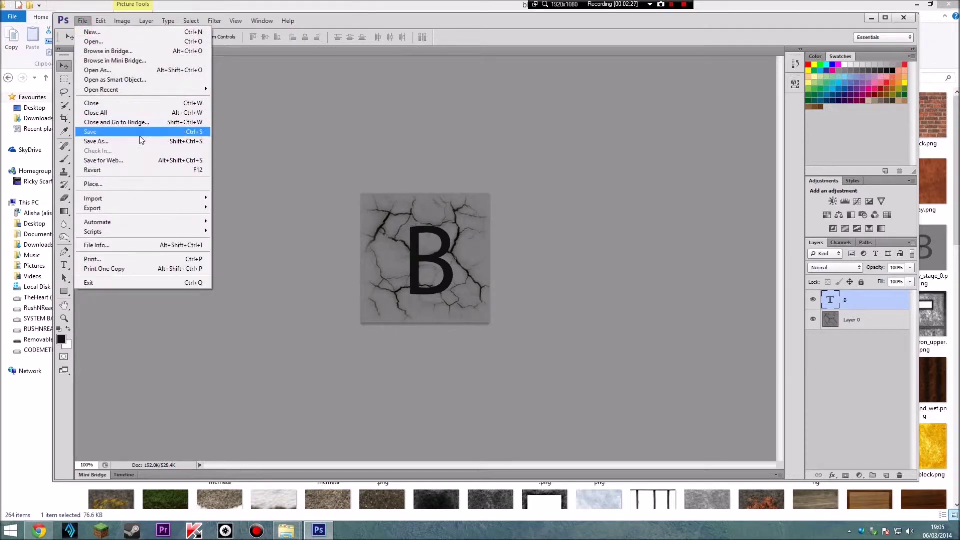
pyautogui.click(131, 142)
pyautogui.click(543, 259)
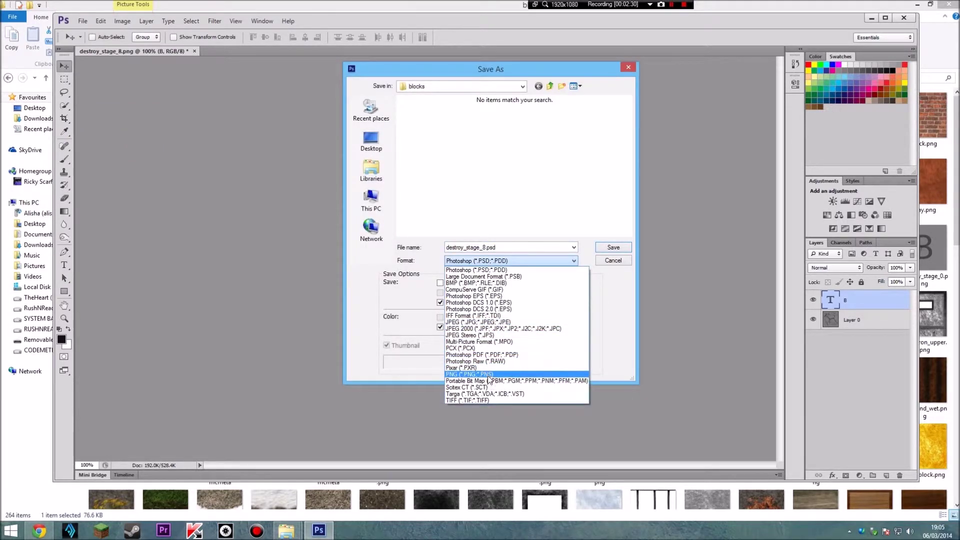
pyautogui.click(488, 375)
pyautogui.click(615, 247)
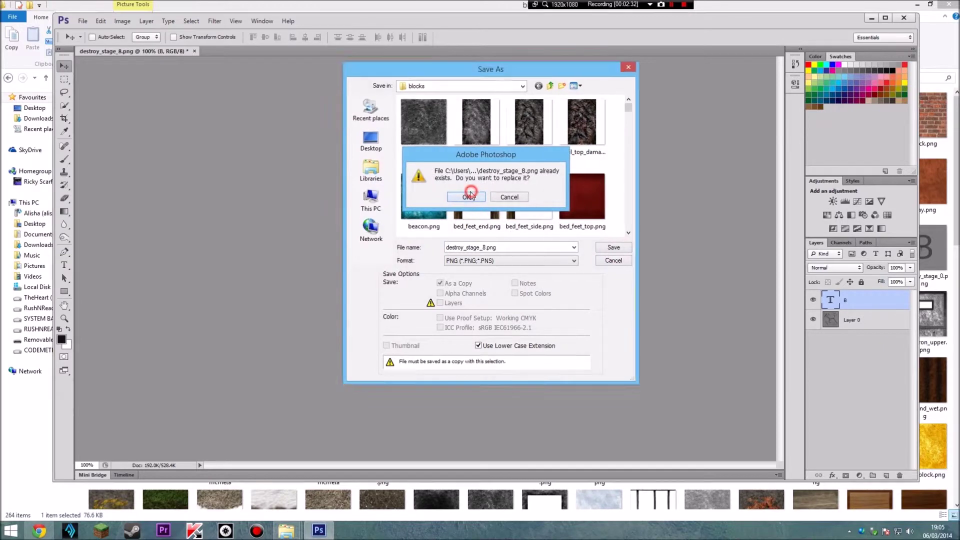
pyautogui.click(470, 194)
pyautogui.click(509, 168)
pyautogui.click(904, 18)
pyautogui.click(511, 196)
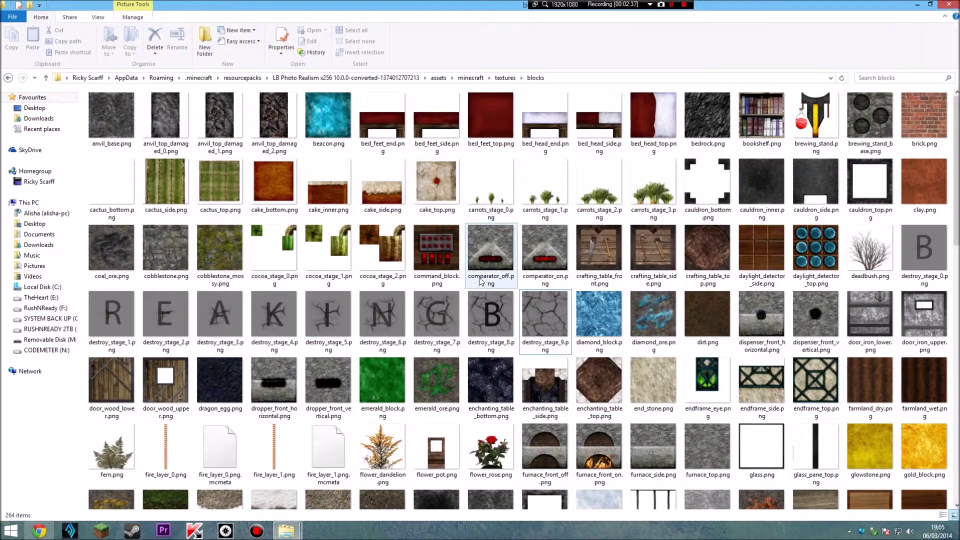
# Step: Select destroy_stage_9.png in the blocks folder and open it in Photoshop
pyautogui.click(542, 320)
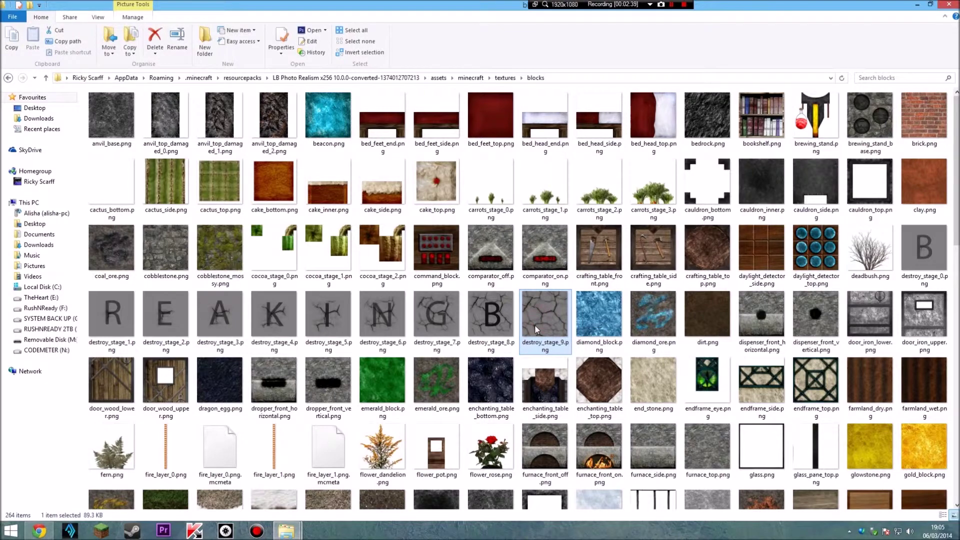
pyautogui.click(545, 313)
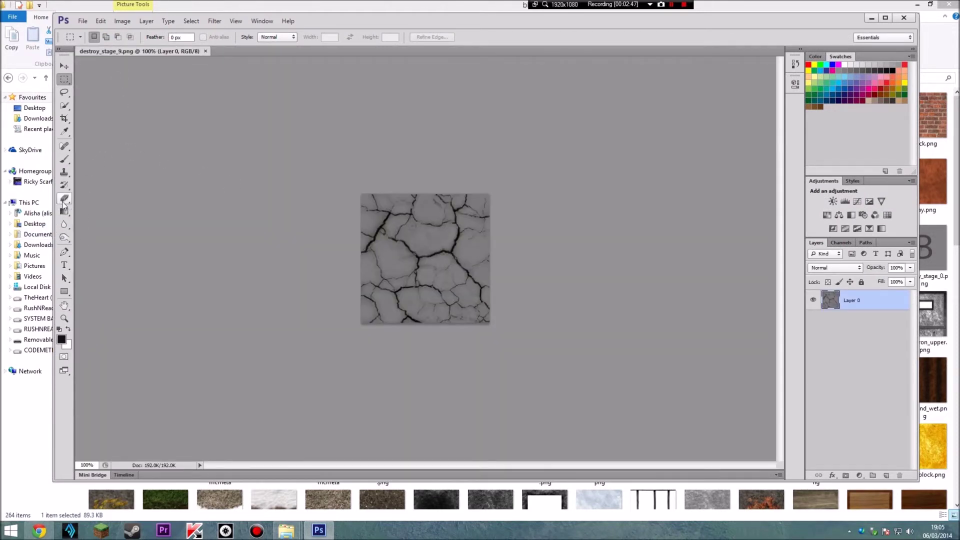
# Step: Type a large black letter A over the crack texture and shift it lower
pyautogui.click(64, 265)
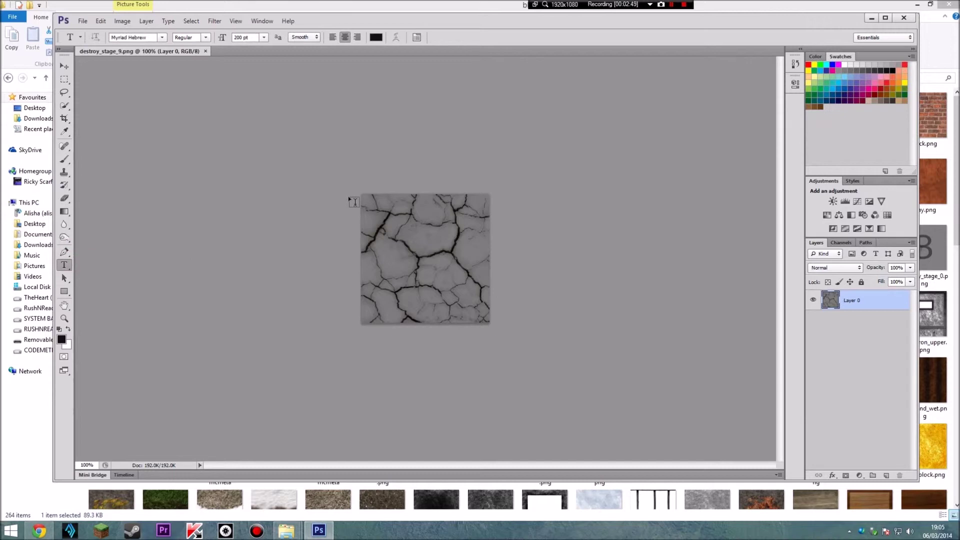
pyautogui.moveTo(361, 194); pyautogui.dragTo(489, 331)
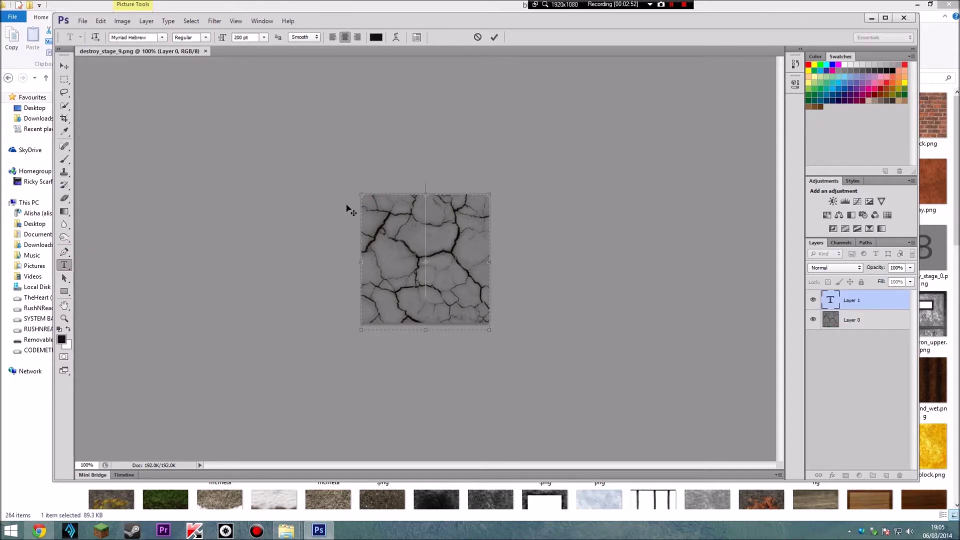
pyautogui.write('A')
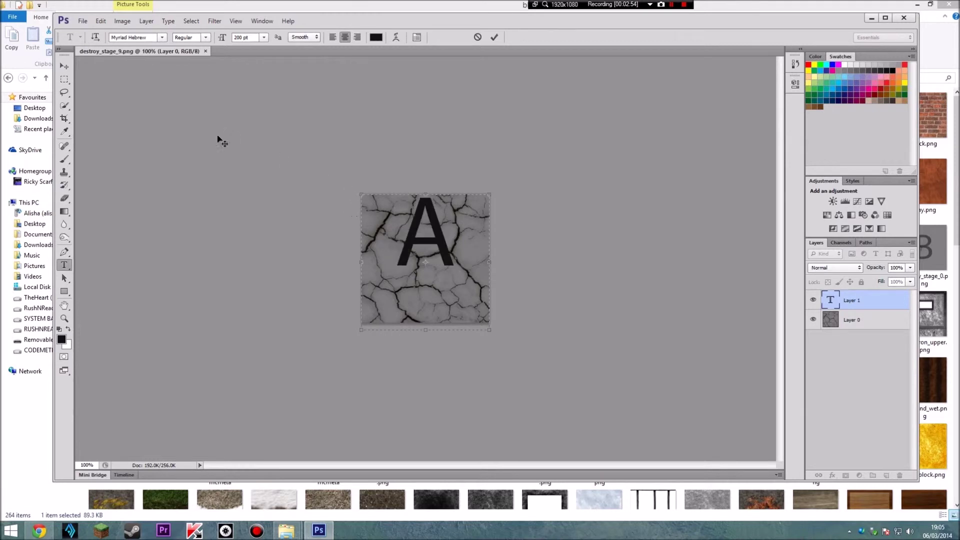
pyautogui.click(64, 66)
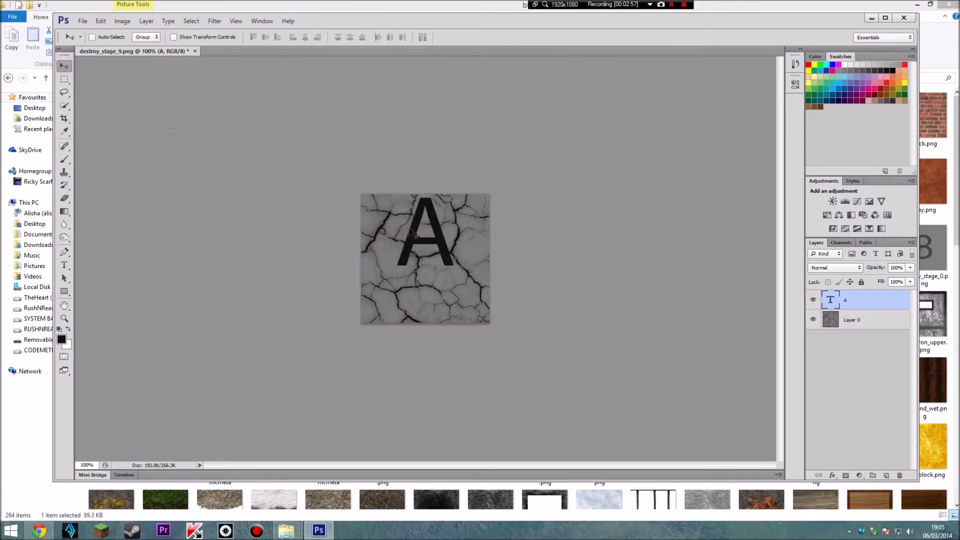
pyautogui.moveTo(410, 233); pyautogui.dragTo(413, 262)
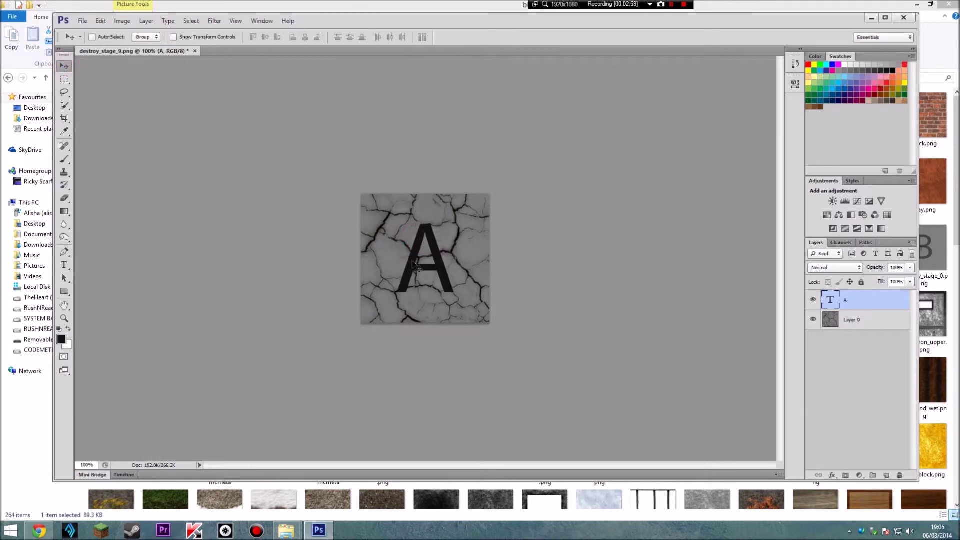
# Step: Save as PNG replacing destroy_stage_9.png, then quit Photoshop without saving the layered version
pyautogui.click(82, 21)
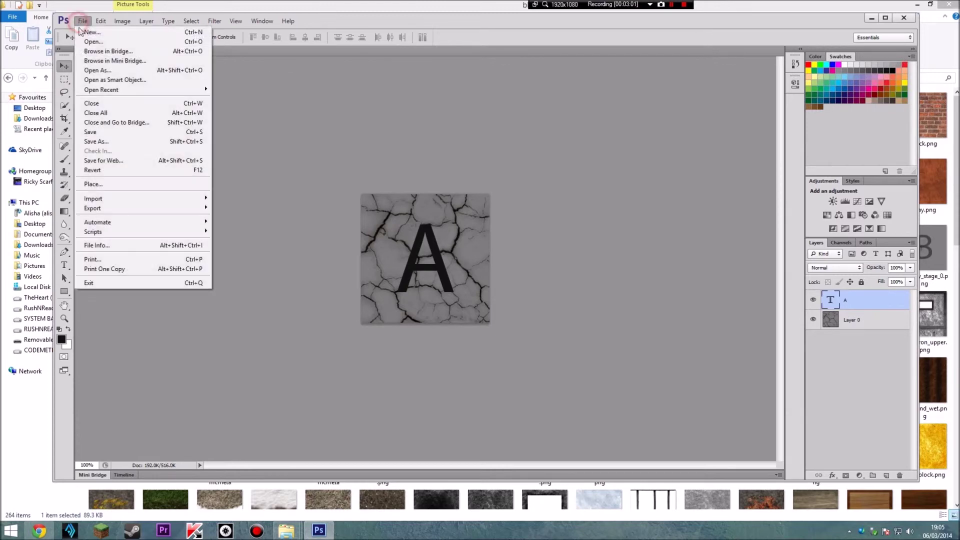
pyautogui.click(111, 132)
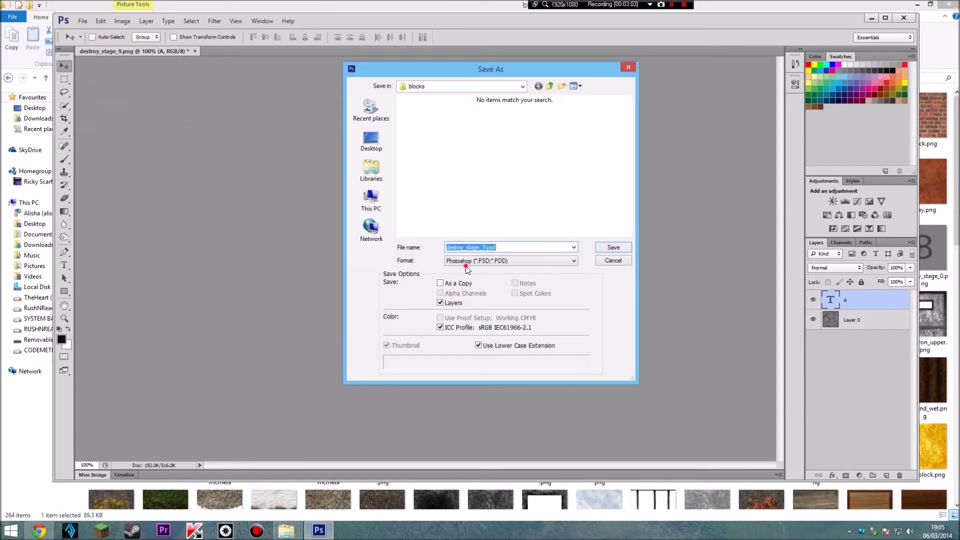
pyautogui.click(463, 260)
pyautogui.click(486, 375)
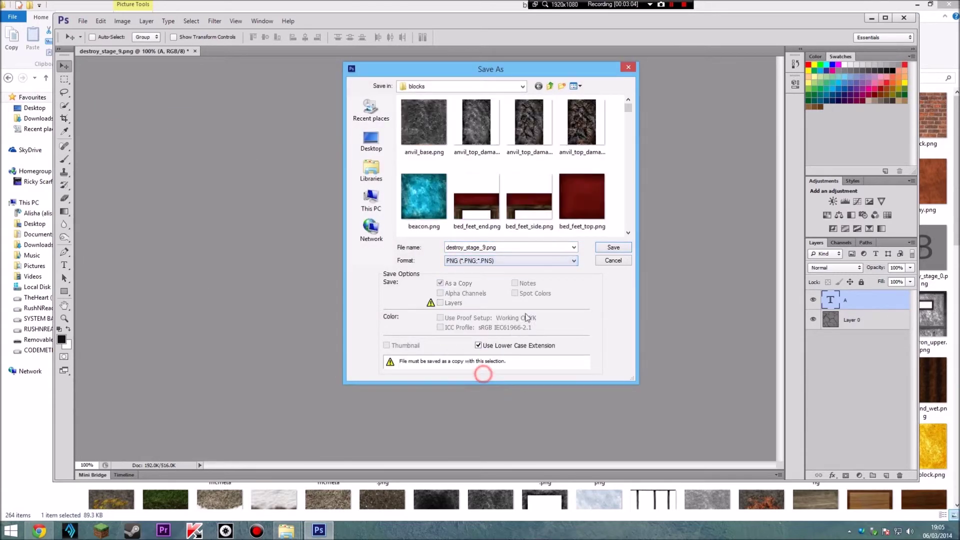
pyautogui.click(614, 249)
pyautogui.click(466, 197)
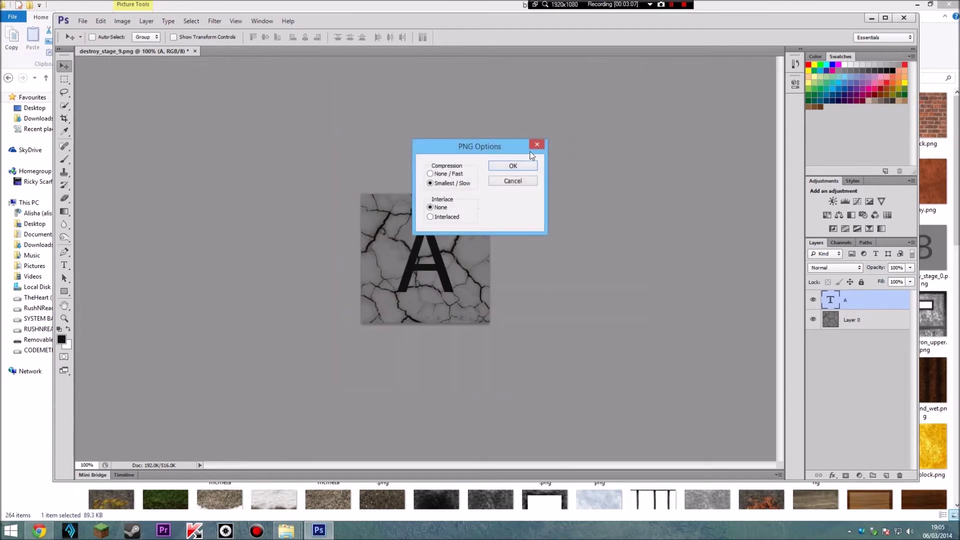
pyautogui.click(521, 167)
pyautogui.click(905, 18)
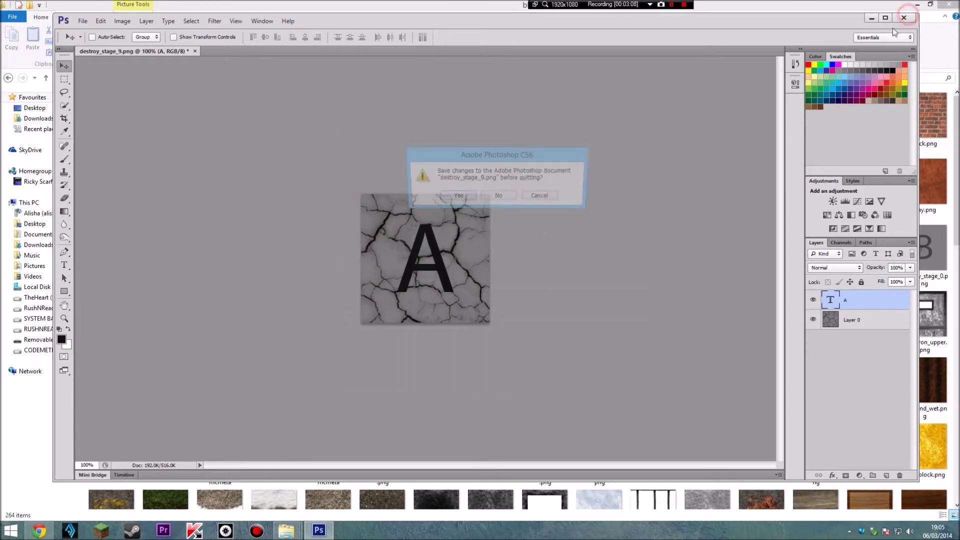
pyautogui.click(497, 197)
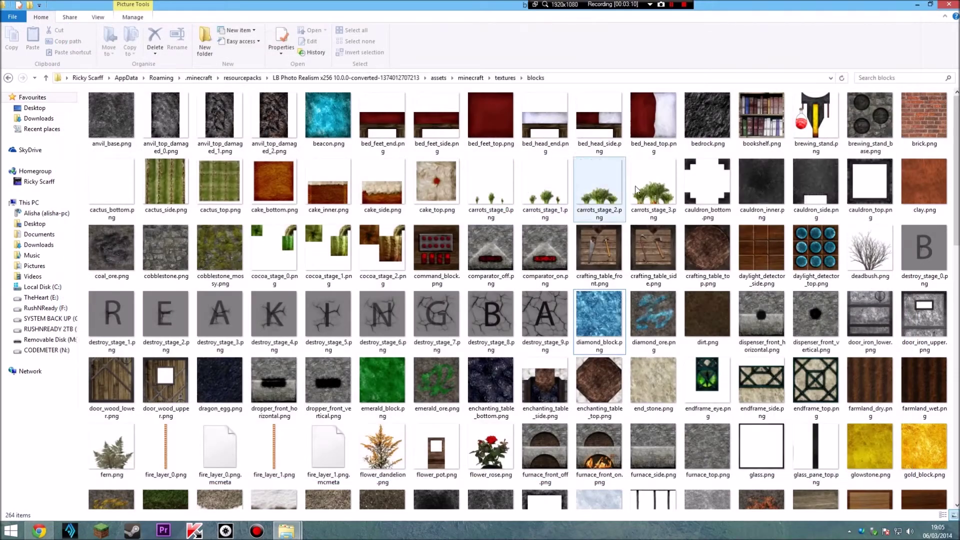
# Step: Go back from the blocks folder up to the Roaming folder
pyautogui.scroll(-10, 659, 287)
pyautogui.scroll(10, 498, 270)
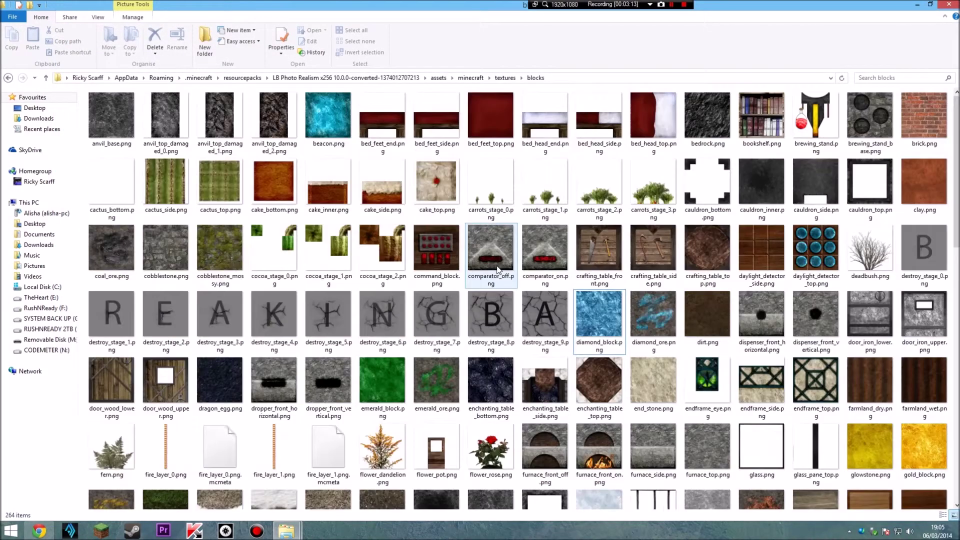
pyautogui.click(8, 78)
pyautogui.click(9, 78)
pyautogui.click(9, 78)
pyautogui.click(8, 78)
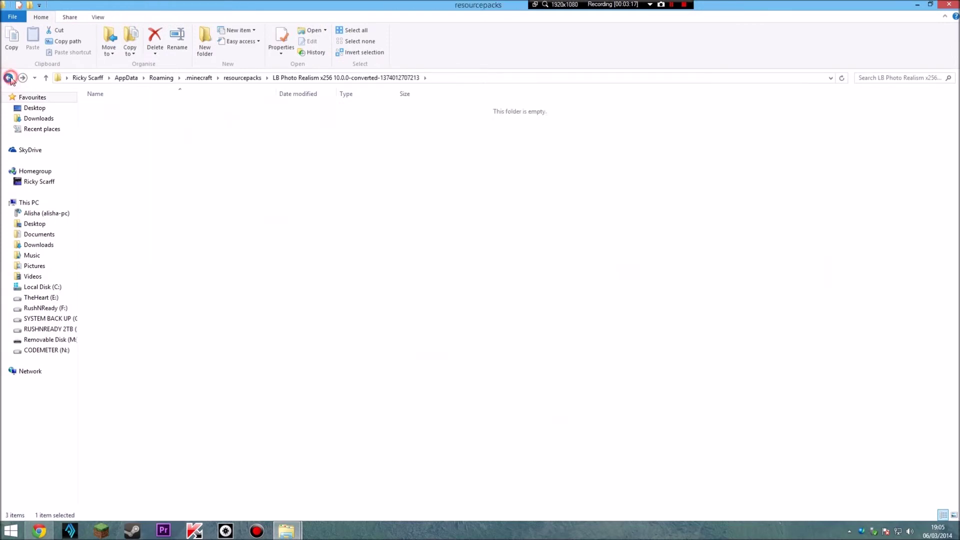
pyautogui.click(8, 78)
pyautogui.click(9, 78)
pyautogui.click(9, 78)
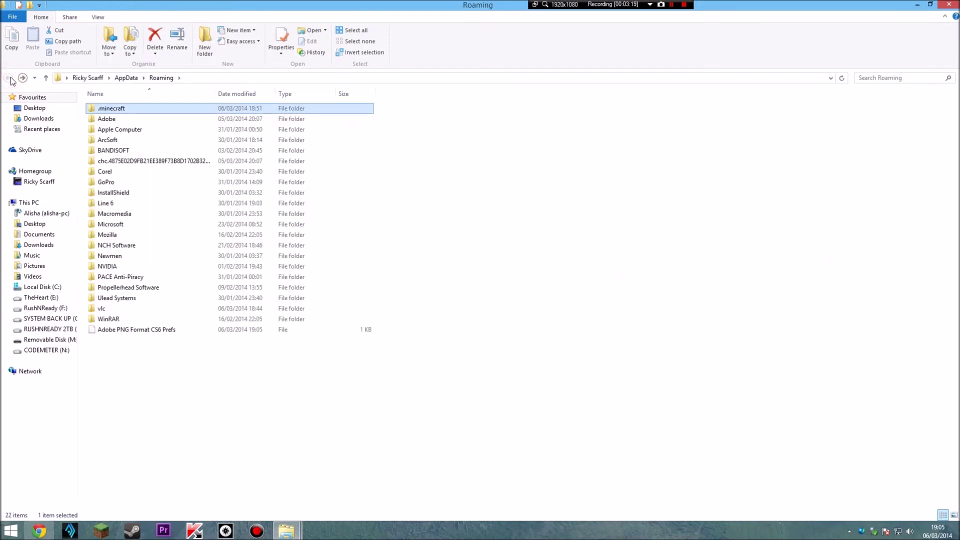
# Step: Reopen .minecraft > resourcepacks > LB Photo Realism > assets > minecraft > textures > blocks, then close Explorer
pyautogui.doubleClick(104, 109)
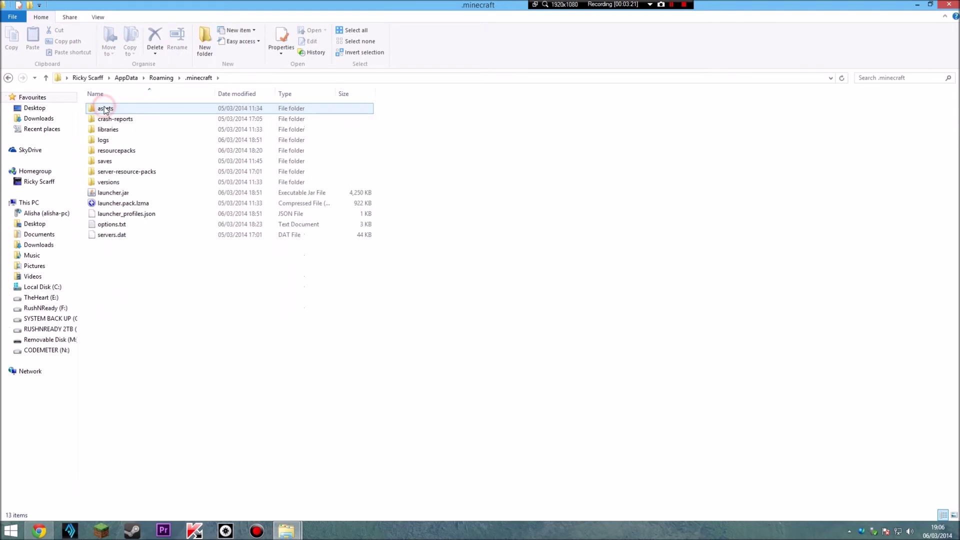
pyautogui.doubleClick(110, 151)
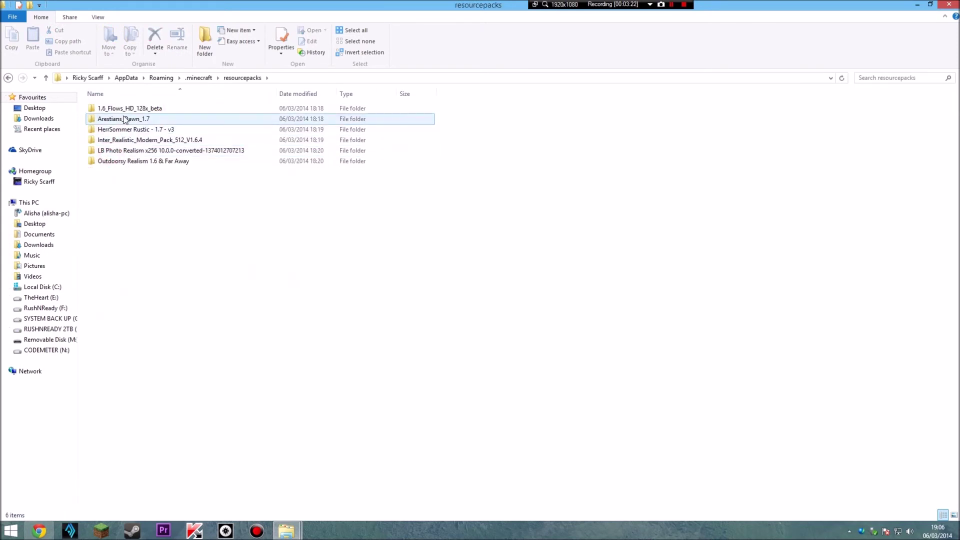
pyautogui.click(127, 153)
pyautogui.doubleClick(127, 153)
pyautogui.click(105, 109)
pyautogui.doubleClick(105, 108)
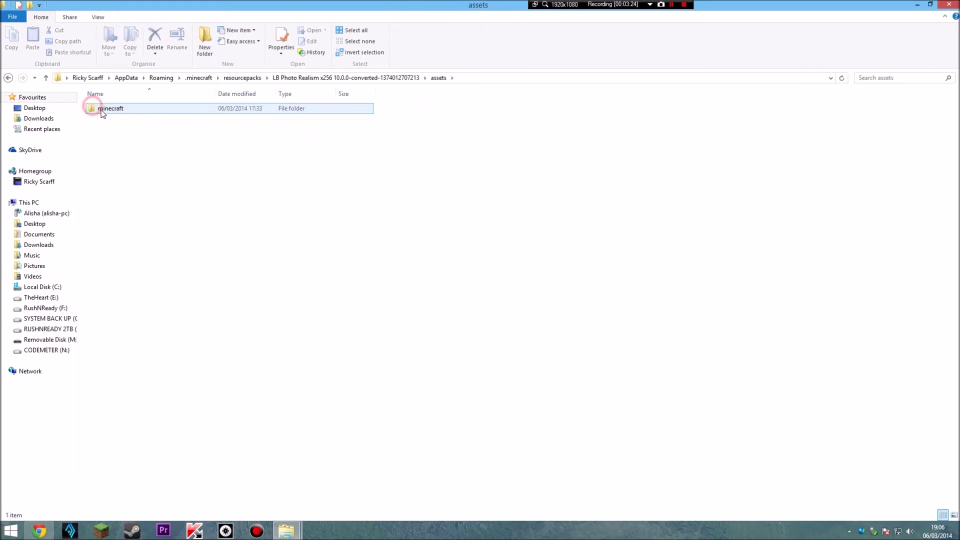
pyautogui.doubleClick(103, 111)
pyautogui.click(108, 111)
pyautogui.doubleClick(108, 129)
pyautogui.doubleClick(103, 108)
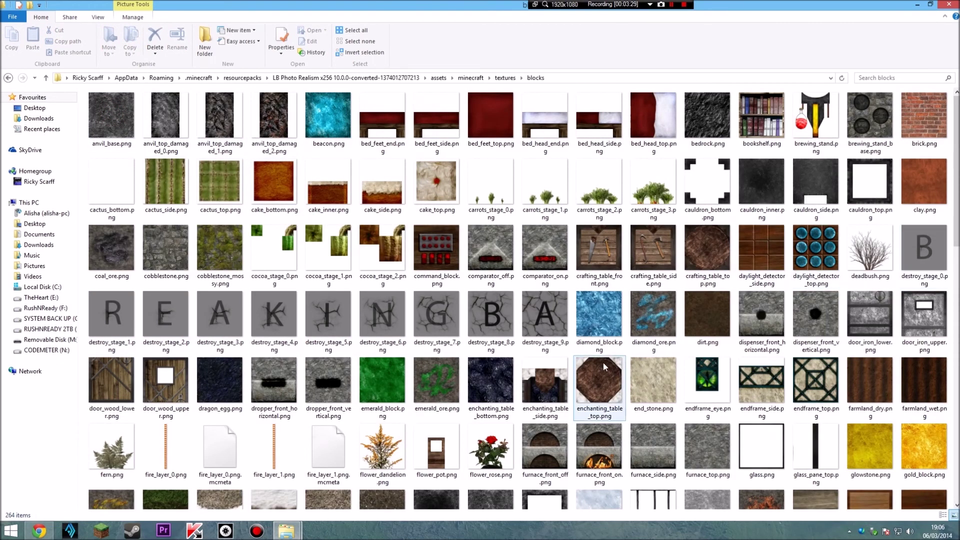
pyautogui.click(949, 4)
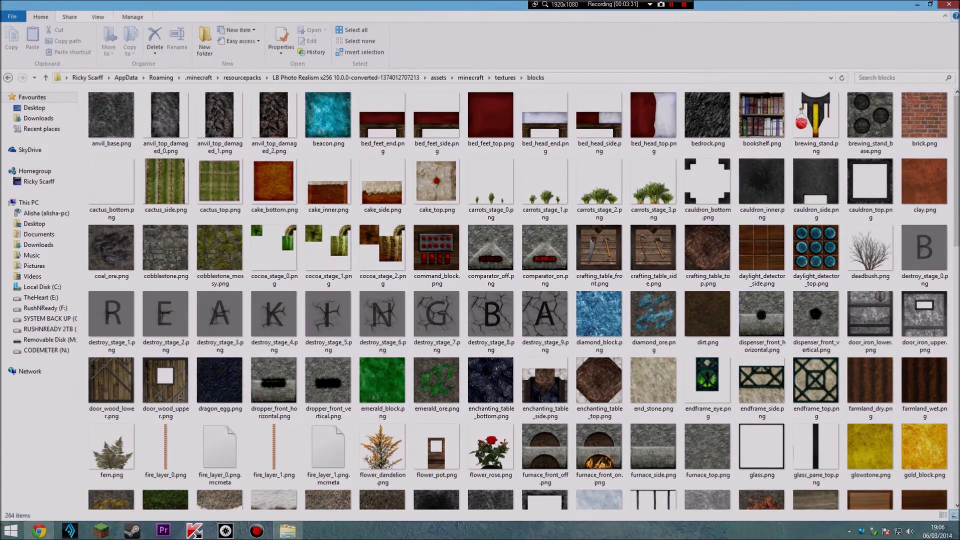